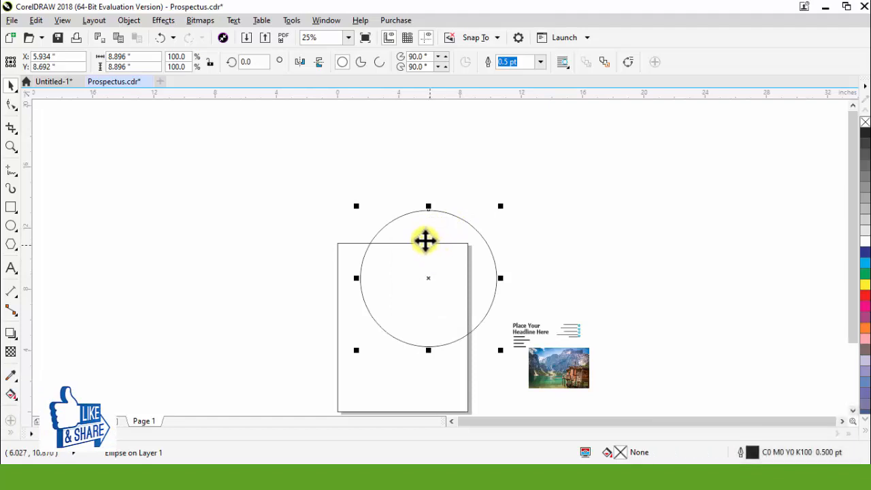
Step: Duplicate the circle at about 9.4 inches and align its lower edge closely with the original circle's
{"action": "left_click_drag", "start_coordinate": [358, 206], "coordinate": [350, 200]}
{"action": "right_click", "coordinate": [350, 200]}
{"action": "scroll", "coordinate": [445, 352], "scroll_direction": "up", "scroll_amount": 3}
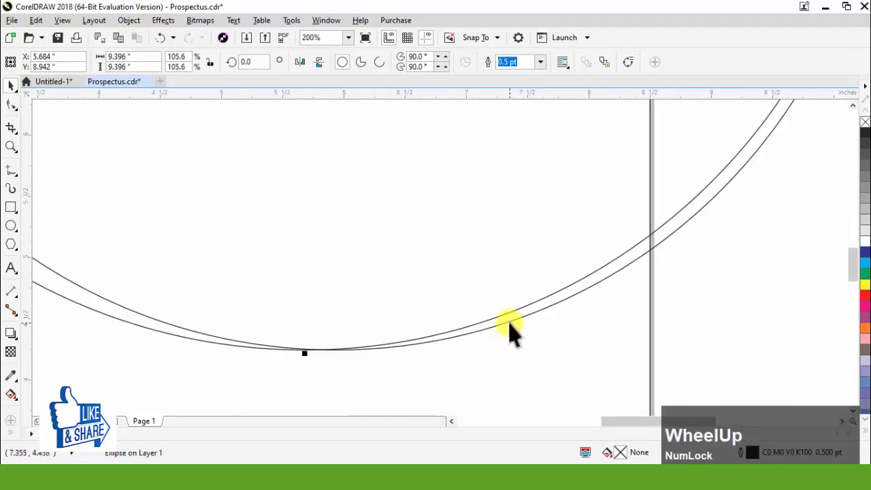
{"action": "left_click_drag", "start_coordinate": [509, 311], "coordinate": [514, 345]}
{"action": "scroll", "coordinate": [517, 322], "scroll_direction": "up", "scroll_amount": 3}
{"action": "scroll", "coordinate": [608, 333], "scroll_direction": "down", "scroll_amount": 6}
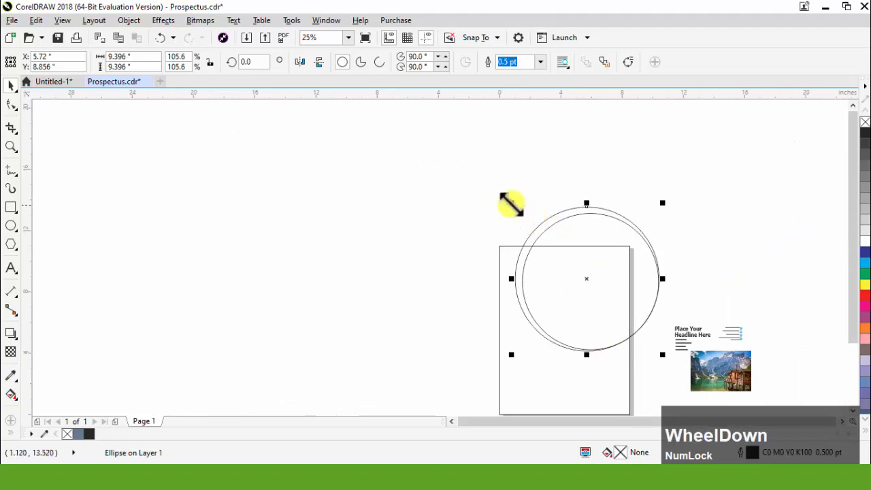
Step: Make two more progressively larger copies of the circle, about 11.6 and 14.1 inches in diameter, extending up and outward
{"action": "left_click_drag", "start_coordinate": [510, 204], "coordinate": [479, 177]}
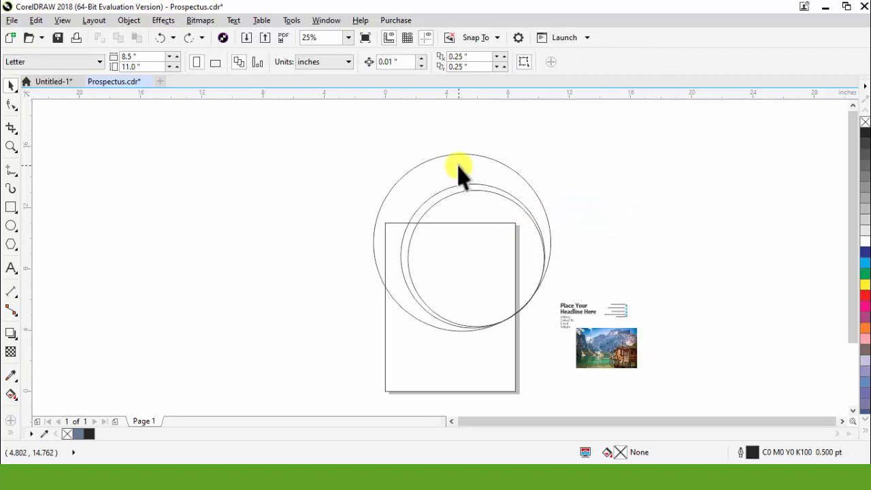
{"action": "left_click", "coordinate": [459, 171]}
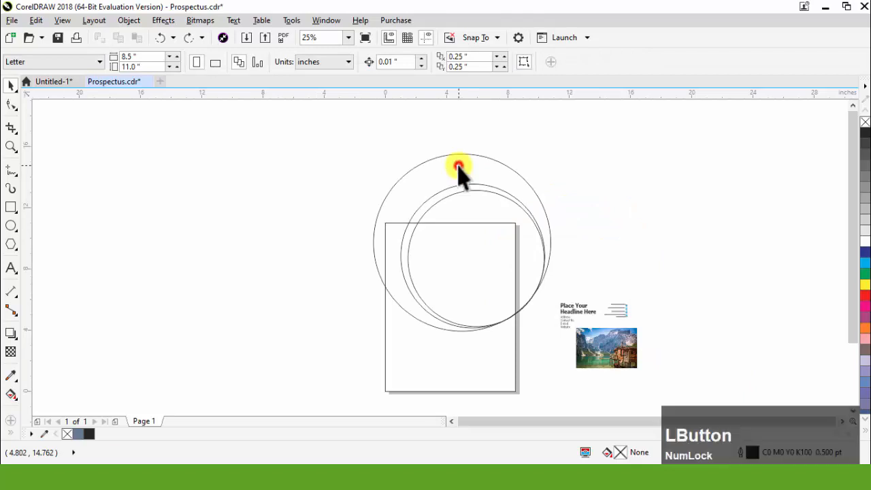
{"action": "left_click_drag", "start_coordinate": [555, 336], "coordinate": [577, 365]}
{"action": "scroll", "coordinate": [464, 344], "scroll_direction": "up", "scroll_amount": 3}
{"action": "scroll", "coordinate": [494, 340], "scroll_direction": "down", "scroll_amount": 1}
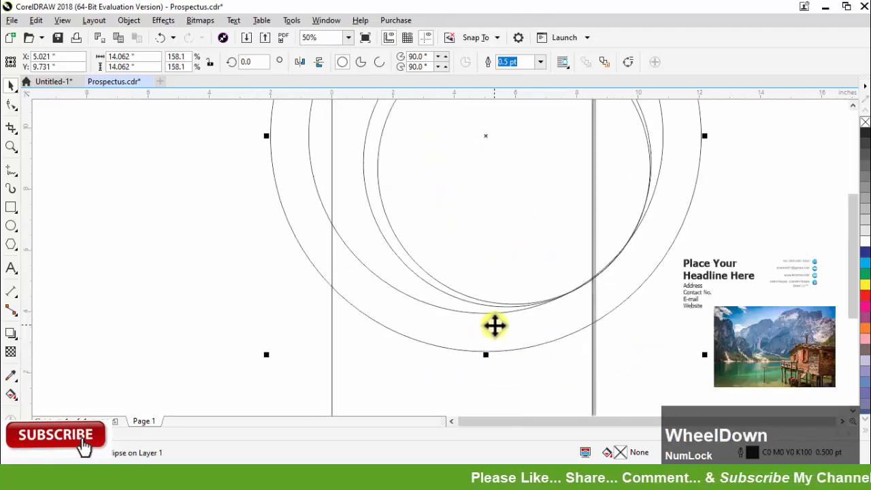
Step: Copy the 14.1-inch circle a short distance to the left and slightly lower, crossing the original near the lower edge
{"action": "left_click_drag", "start_coordinate": [526, 334], "coordinate": [483, 338]}
{"action": "right_click", "coordinate": [483, 338]}
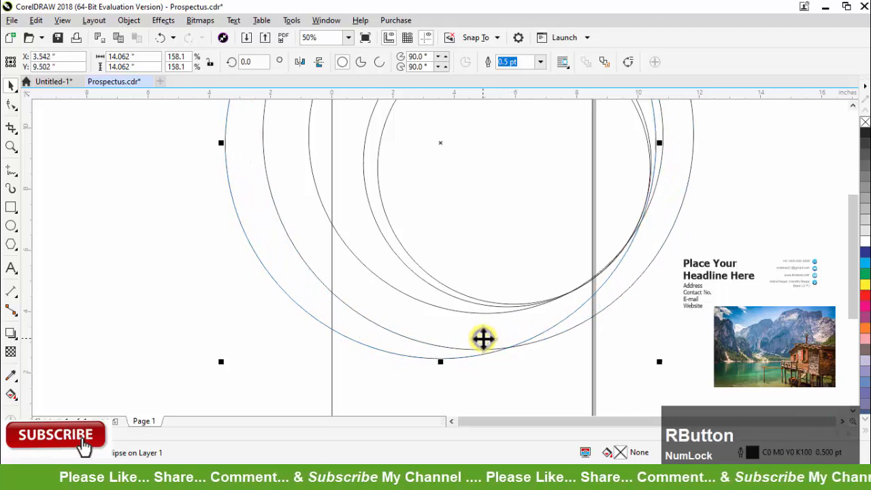
{"action": "scroll", "coordinate": [481, 338], "scroll_direction": "down", "scroll_amount": 1}
{"action": "scroll", "coordinate": [480, 338], "scroll_direction": "down", "scroll_amount": 1}
{"action": "scroll", "coordinate": [502, 305], "scroll_direction": "up", "scroll_amount": 1}
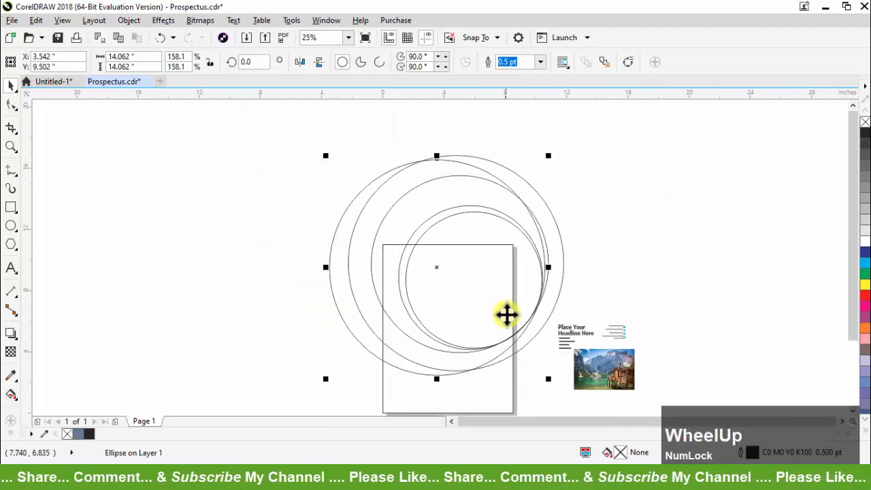
Step: Use Smart Fill to fill the page areas inside the inner circles and the lower crescent between the two largest circles with blue-gray
{"action": "left_click", "coordinate": [15, 434]}
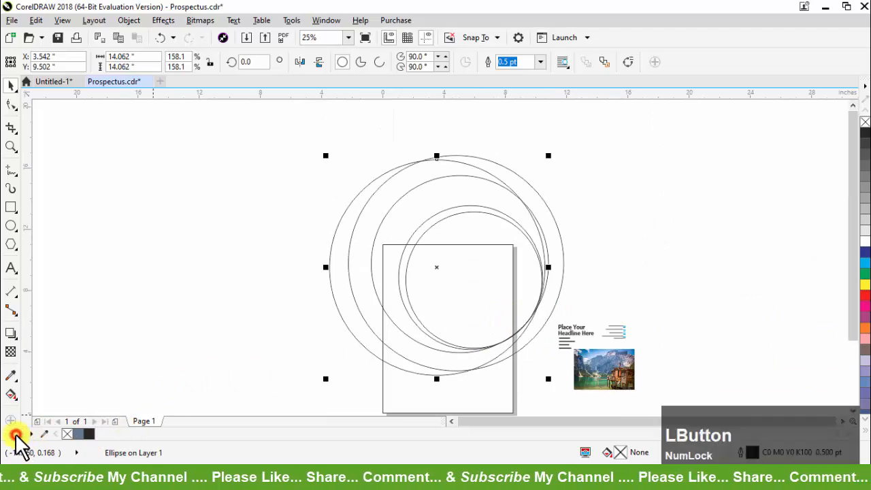
{"action": "left_click", "coordinate": [29, 427]}
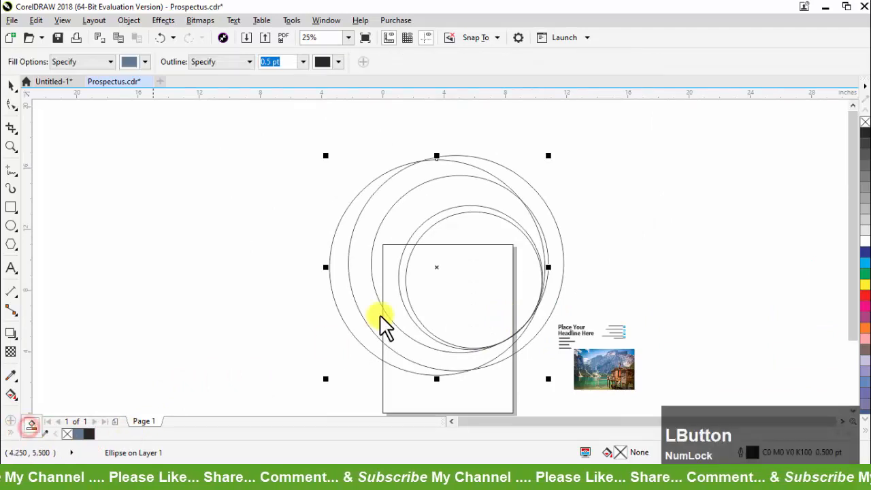
{"action": "left_click", "coordinate": [456, 305]}
{"action": "scroll", "coordinate": [431, 301], "scroll_direction": "up", "scroll_amount": 3}
{"action": "scroll", "coordinate": [401, 272], "scroll_direction": "down", "scroll_amount": 3}
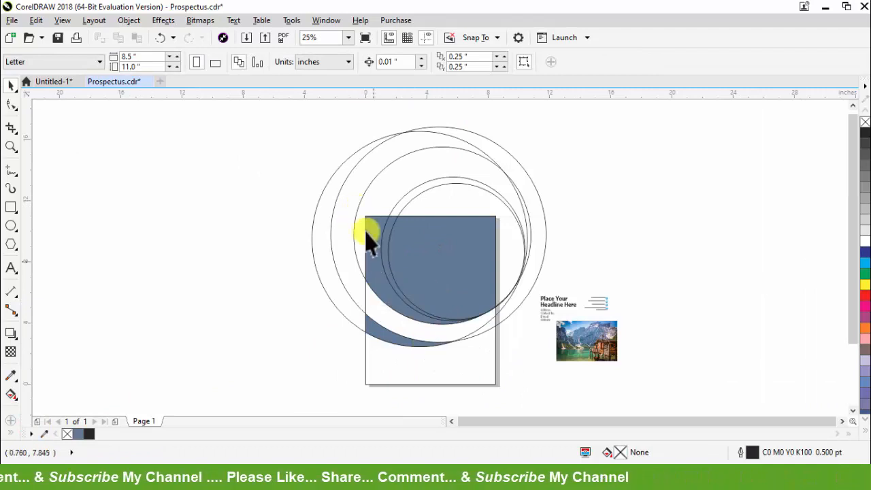
{"action": "scroll", "coordinate": [383, 273], "scroll_direction": "up", "scroll_amount": 1}
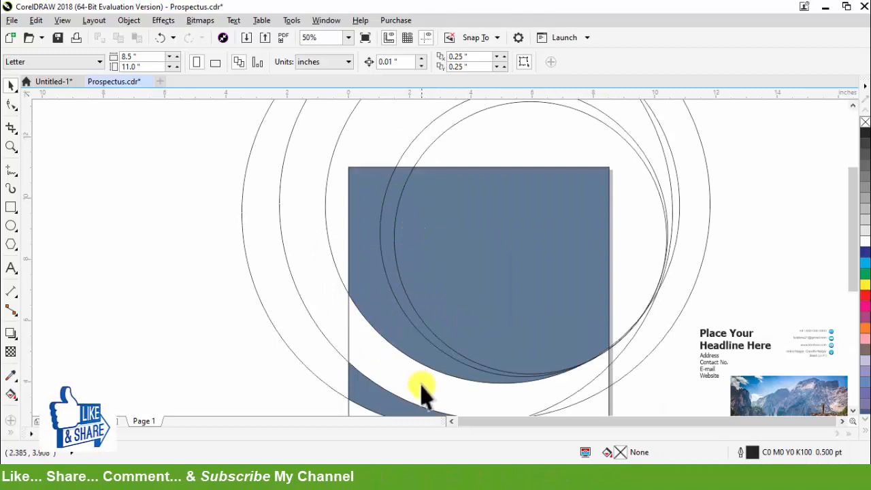
{"action": "scroll", "coordinate": [437, 337], "scroll_direction": "down", "scroll_amount": 1}
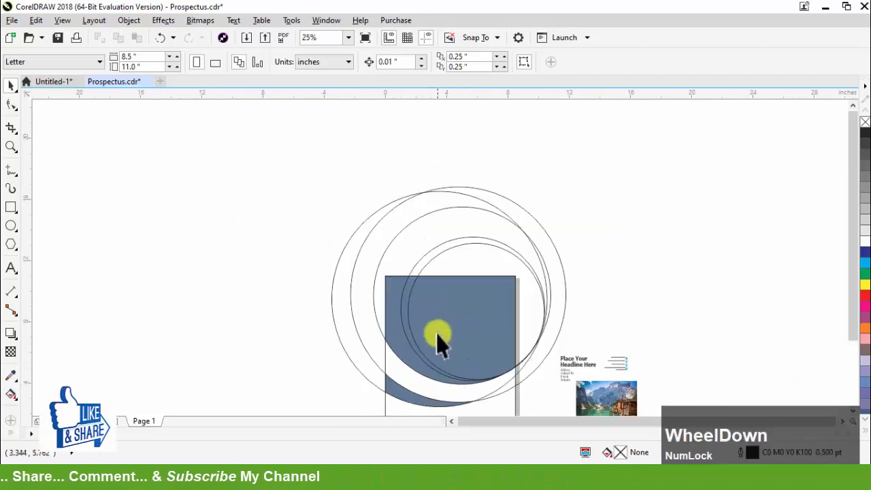
Step: Duplicate the 11.6-inch circle at about 12.3 inches and shift it slightly below the edge of the large filled area
{"action": "left_click", "coordinate": [401, 230]}
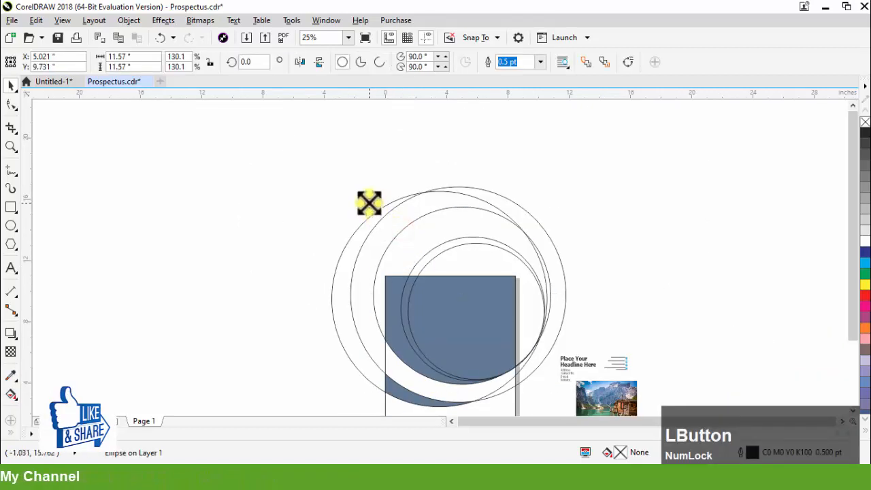
{"action": "left_click_drag", "start_coordinate": [368, 203], "coordinate": [344, 194]}
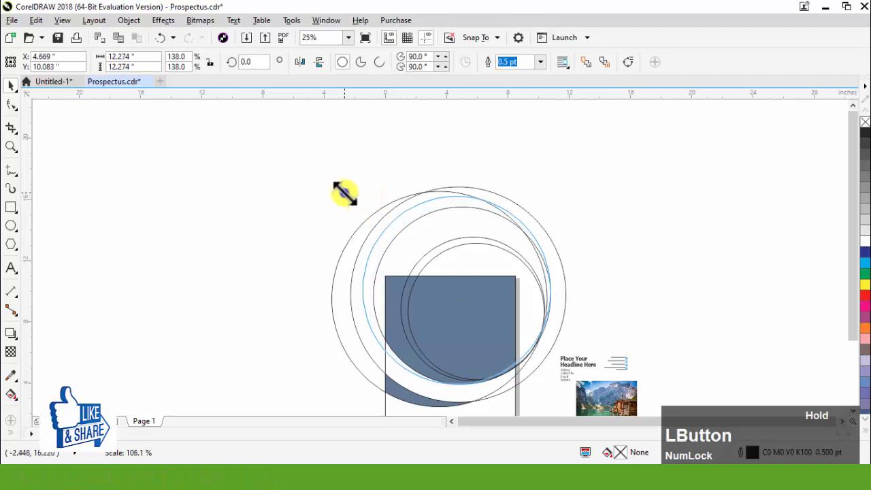
{"action": "scroll", "coordinate": [435, 395], "scroll_direction": "up", "scroll_amount": 3}
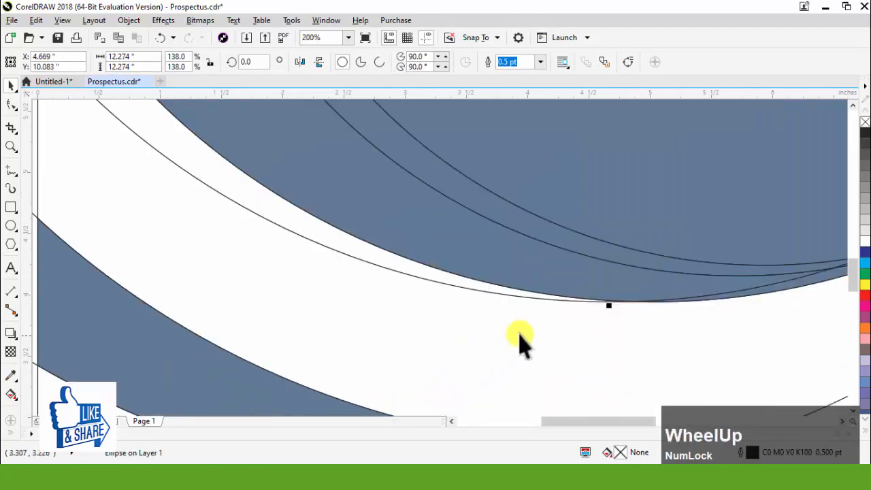
{"action": "mouse_move", "coordinate": [657, 304]}
{"action": "left_mouse_down"}
{"action": "mouse_move", "coordinate": [671, 311]}
{"action": "mouse_move", "coordinate": [662, 309]}
{"action": "left_mouse_up"}
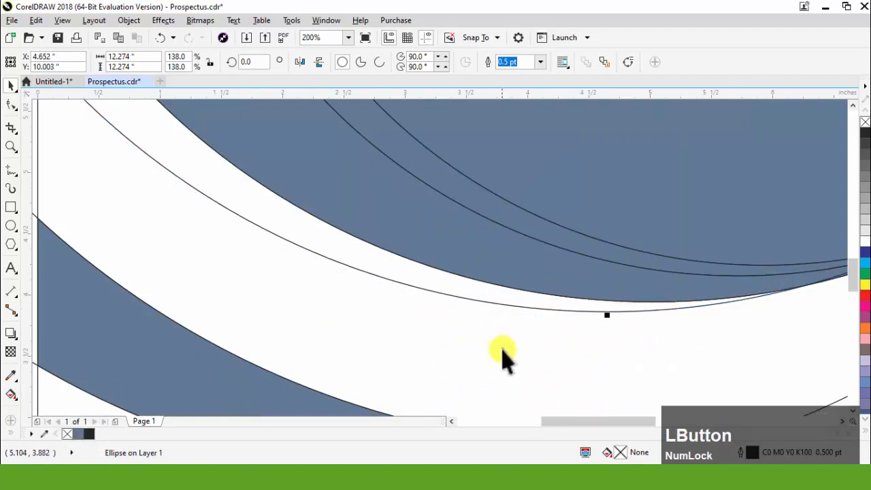
Step: Use Smart Fill to fill the thin crescent along the new circle's lower edge with the same blue-gray
{"action": "scroll", "coordinate": [501, 360], "scroll_direction": "down", "scroll_amount": 1}
{"action": "key", "text": "space"}
{"action": "scroll", "coordinate": [342, 310], "scroll_direction": "down", "scroll_amount": 2}
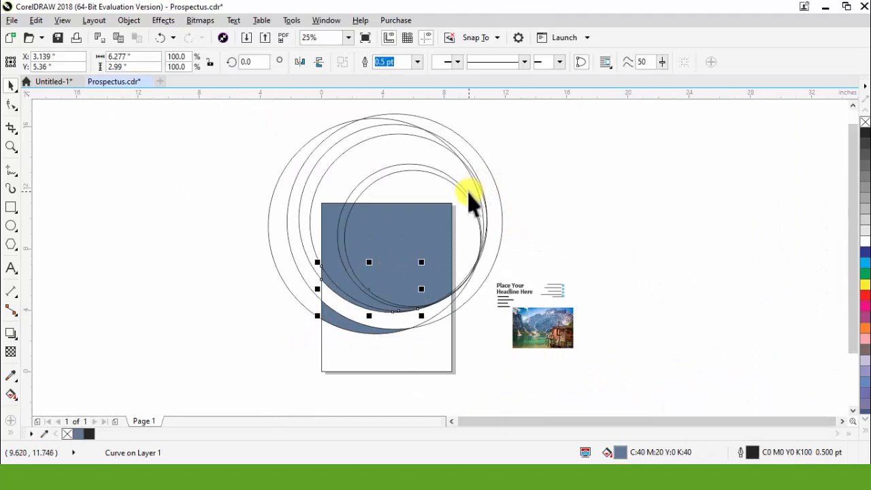
Step: Select all the unfilled construction circles and delete them, keeping only the filled shapes on the page
{"action": "key", "text": "Num_Lock"}
{"action": "key", "text": "alt"}
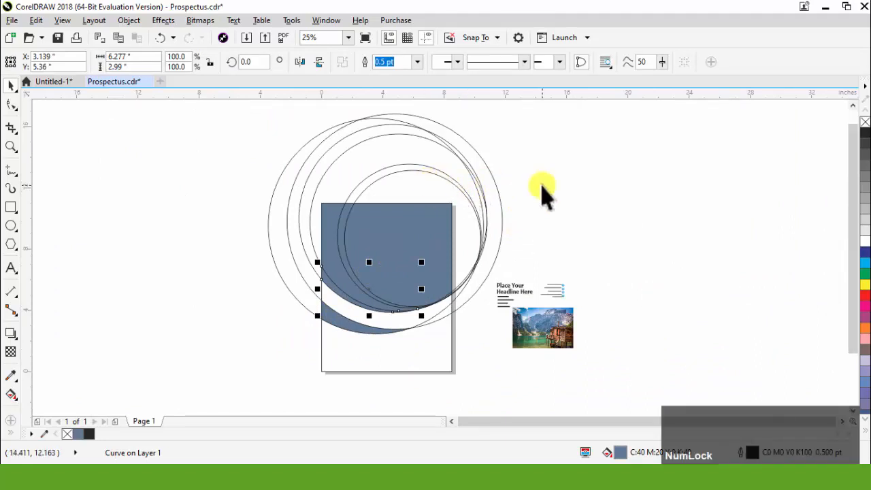
{"action": "key", "text": "alt"}
{"action": "left_click_drag", "start_coordinate": [614, 179], "coordinate": [412, 185]}
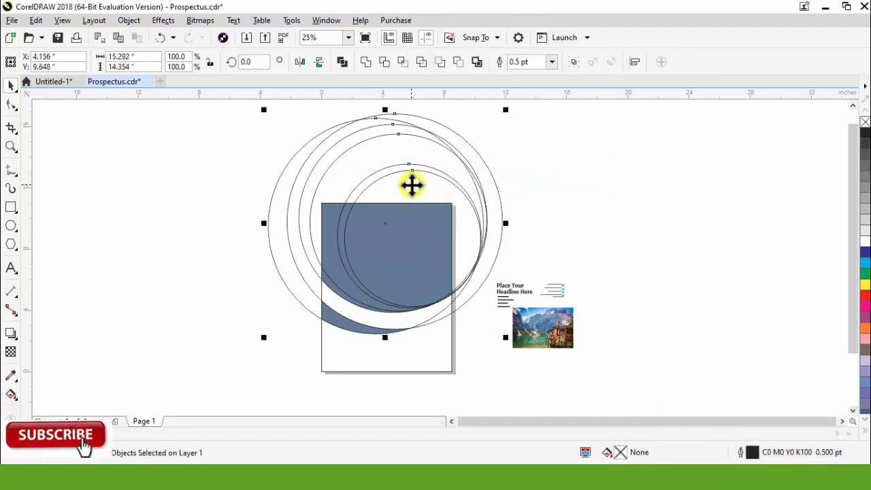
{"action": "key", "text": "Delete"}
{"action": "left_click", "coordinate": [467, 201]}
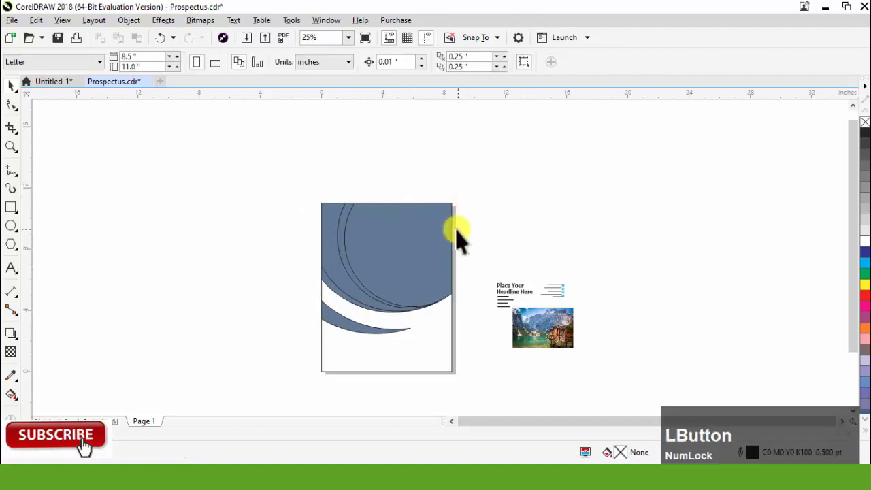
{"action": "left_click", "coordinate": [445, 243]}
{"action": "scroll", "coordinate": [403, 221], "scroll_direction": "up", "scroll_amount": 1}
{"action": "left_click_drag", "start_coordinate": [397, 249], "coordinate": [486, 202]}
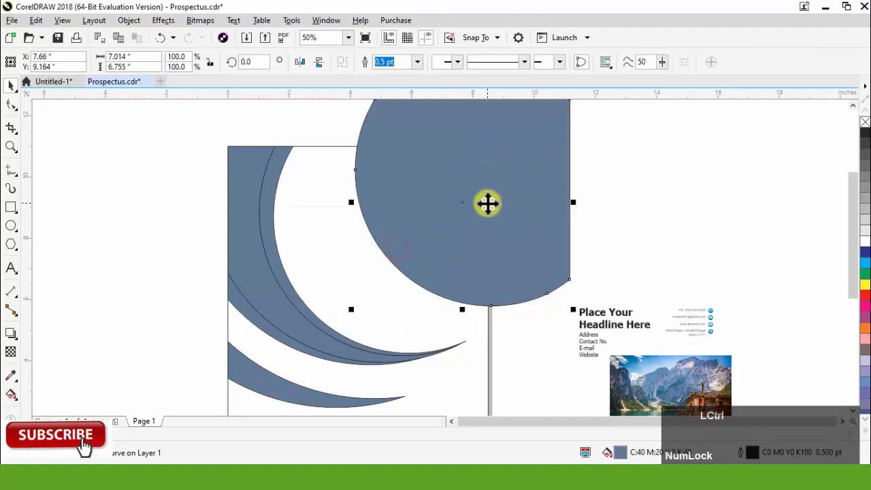
{"action": "key", "text": "ctrl+z"}
Step: Move the lake photo above the headline text and PowerClip it inside the large round-edged shape on the page
{"action": "left_click_drag", "start_coordinate": [677, 376], "coordinate": [666, 218]}
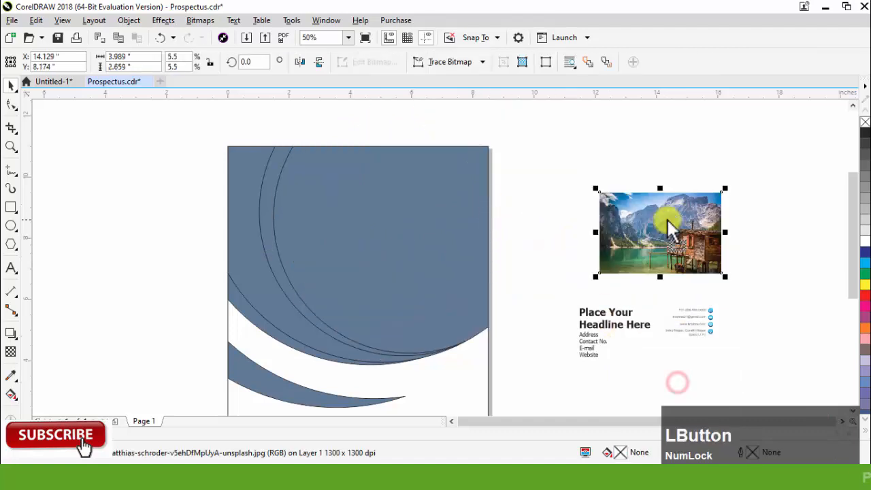
{"action": "right_click", "coordinate": [684, 200]}
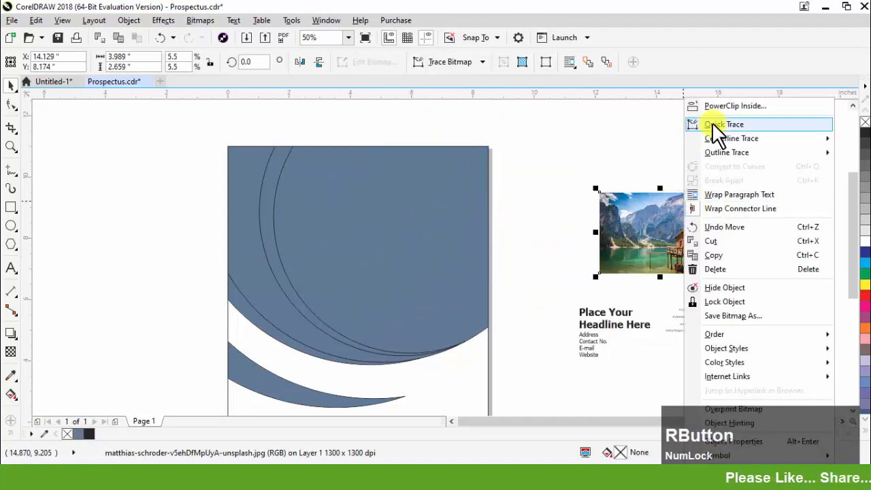
{"action": "left_click", "coordinate": [717, 106]}
{"action": "left_click", "coordinate": [456, 182]}
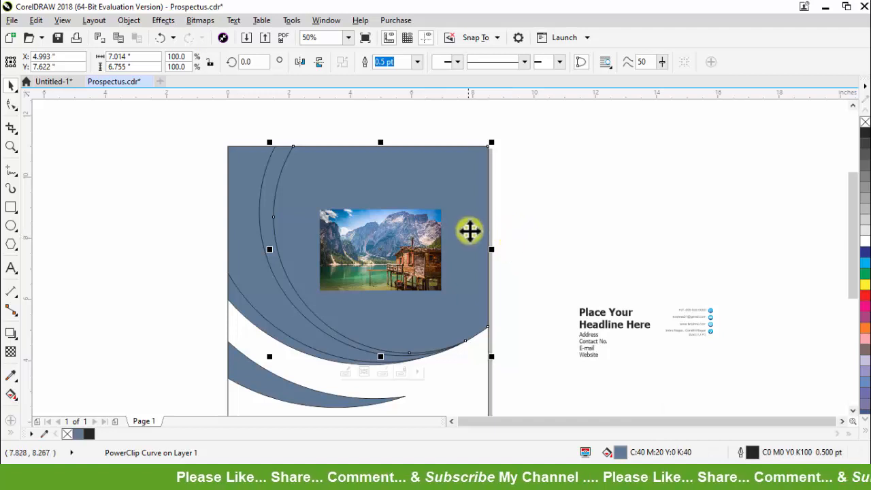
Step: Edit the PowerClip contents, enlarging the photo to about 10.7 by 7.2 inches and positioning it to cover the whole frame
{"action": "key", "text": "Num_Lock"}
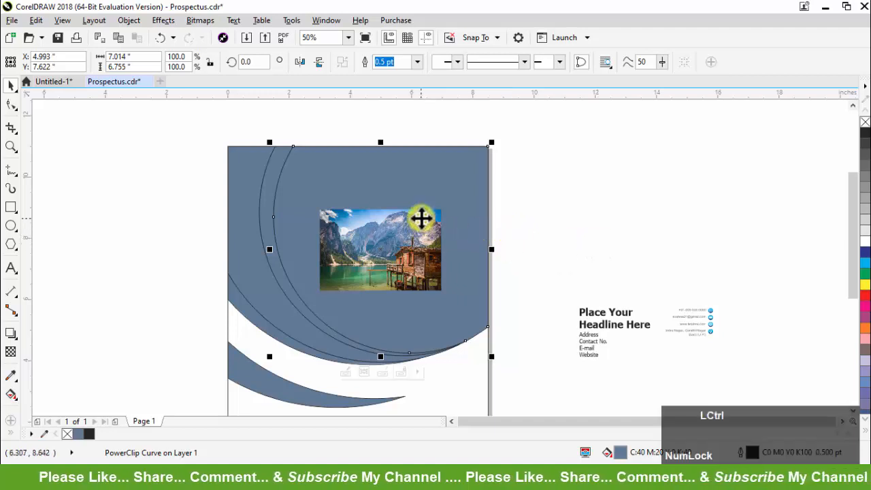
{"action": "left_click", "coordinate": [449, 193], "text": "ctrl"}
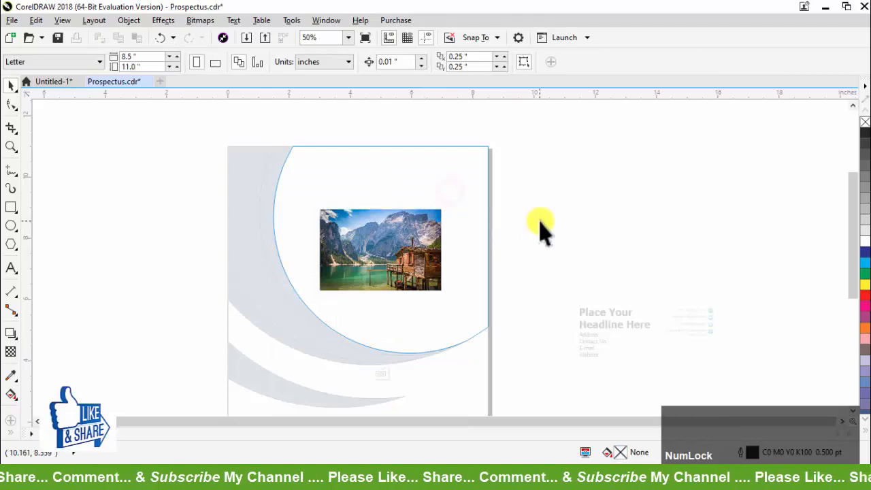
{"action": "left_click", "coordinate": [403, 230]}
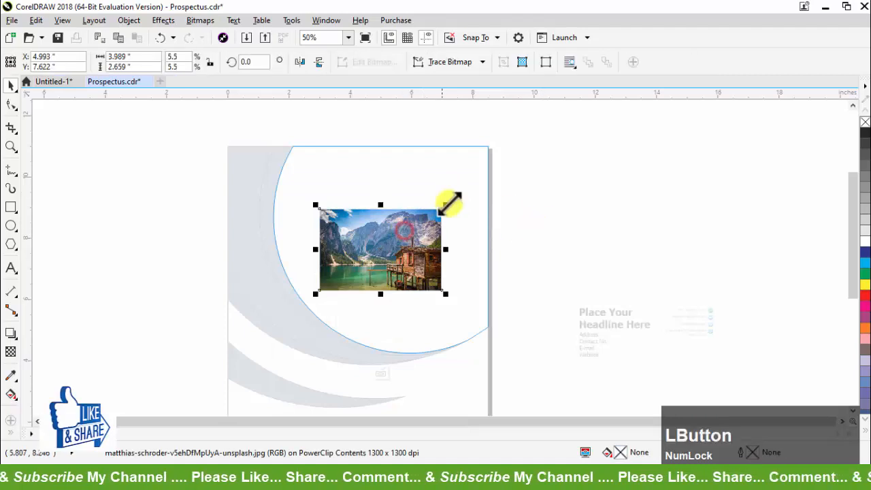
{"action": "left_click_drag", "start_coordinate": [453, 210], "coordinate": [496, 138]}
{"action": "left_click_drag", "start_coordinate": [421, 196], "coordinate": [421, 189]}
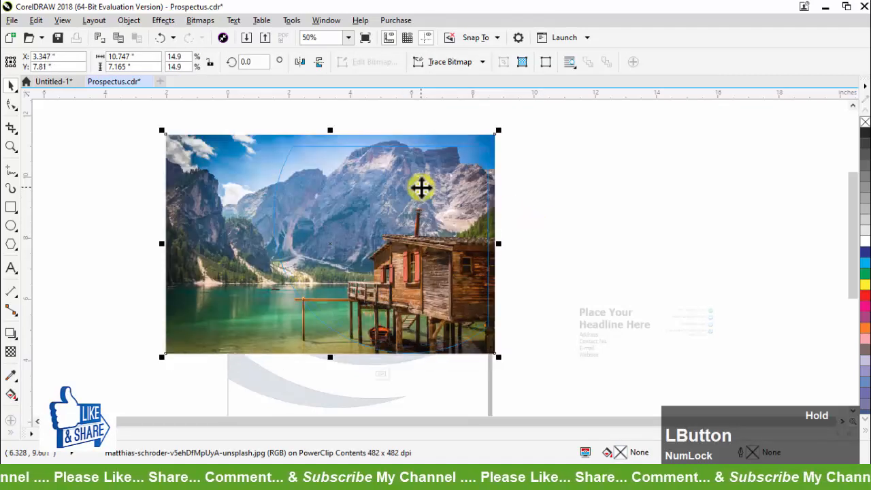
{"action": "left_click", "coordinate": [633, 194], "text": "ctrl"}
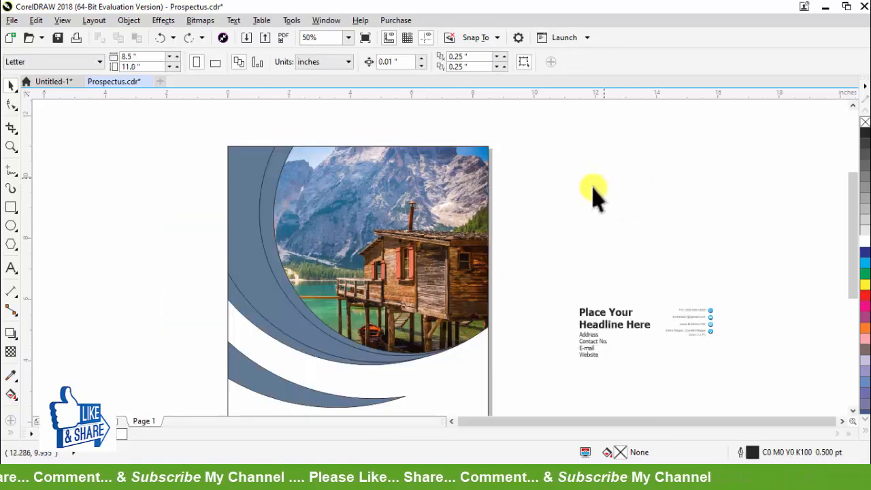
Step: Give the narrow crescent bordering the photo a linear fountain fill from light gray at its upper end to white at its lower end
{"action": "left_click", "coordinate": [275, 165]}
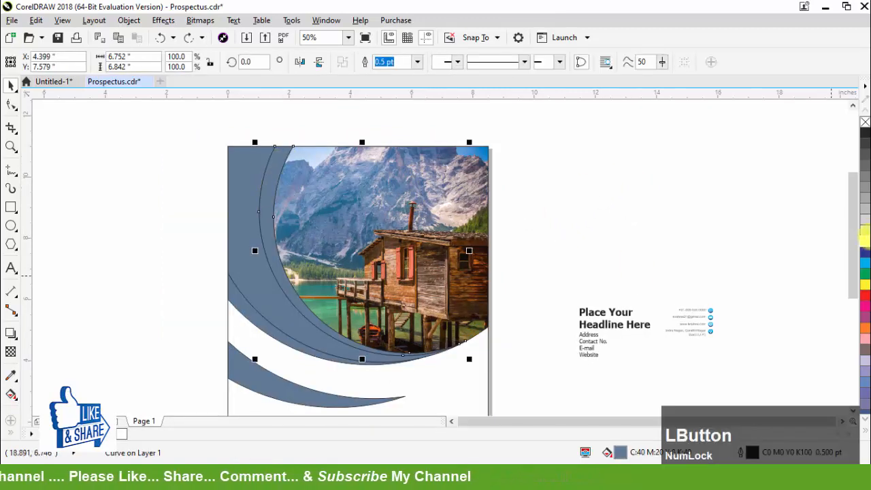
{"action": "left_click", "coordinate": [864, 230]}
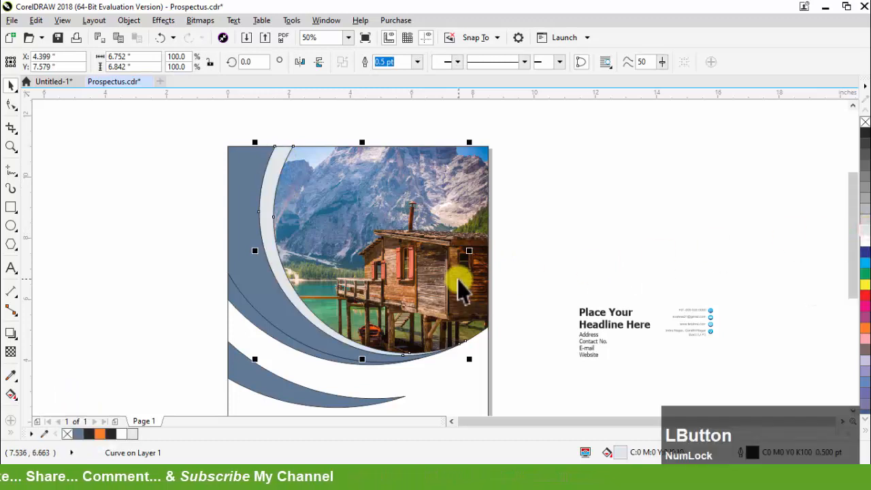
{"action": "key", "text": "g"}
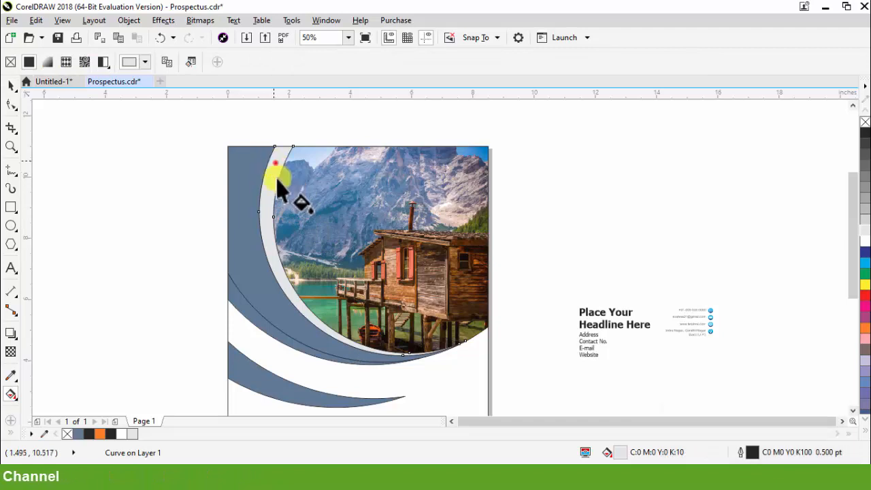
{"action": "left_click_drag", "start_coordinate": [274, 162], "coordinate": [385, 352]}
{"action": "left_click_drag", "start_coordinate": [276, 162], "coordinate": [272, 150]}
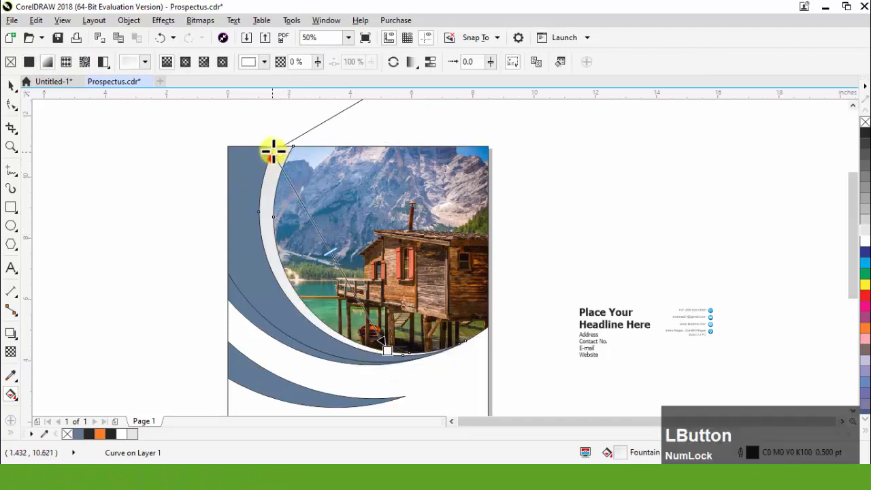
{"action": "left_click", "coordinate": [861, 229]}
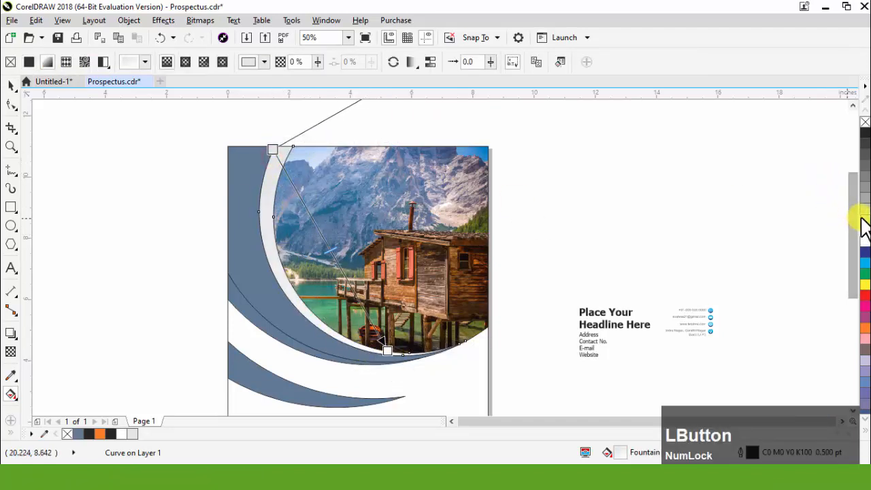
{"action": "left_click", "coordinate": [11, 86]}
{"action": "left_click", "coordinate": [583, 232]}
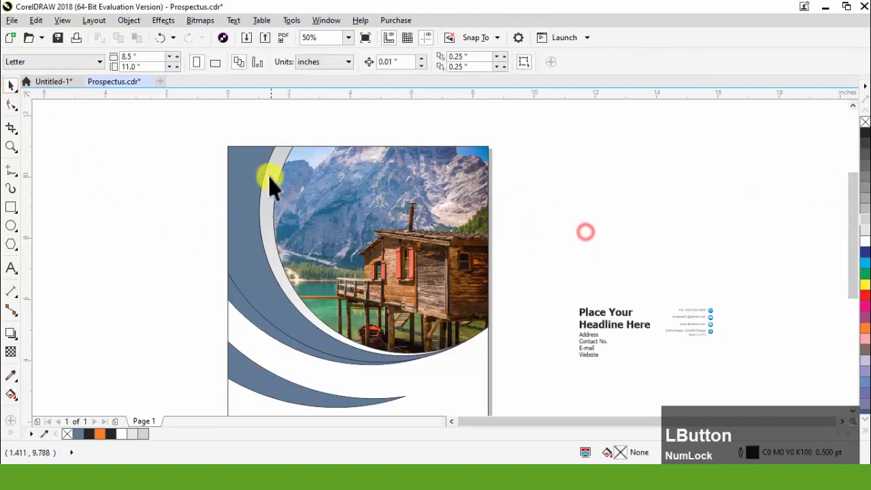
{"action": "left_click_drag", "start_coordinate": [256, 158], "coordinate": [187, 156]}
{"action": "key", "text": "ctrl+z"}
{"action": "scroll", "coordinate": [281, 301], "scroll_direction": "up", "scroll_amount": 2}
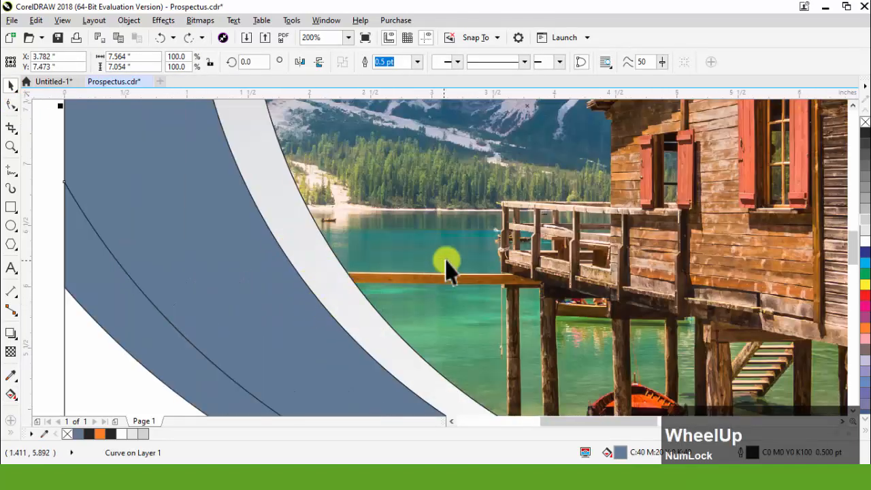
{"action": "scroll", "coordinate": [446, 272], "scroll_direction": "down", "scroll_amount": 2}
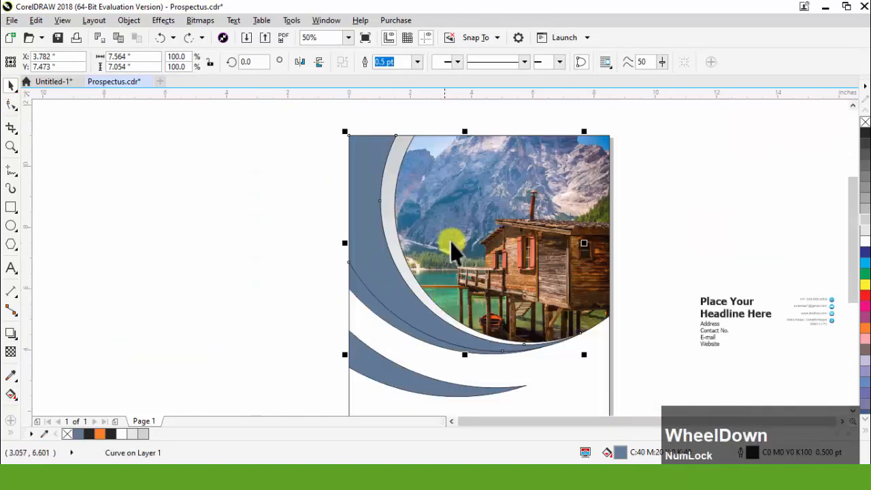
Step: Select the lake photo and convert its bitmap mode to CMYK Color (32-bit)
{"action": "left_click", "coordinate": [484, 192]}
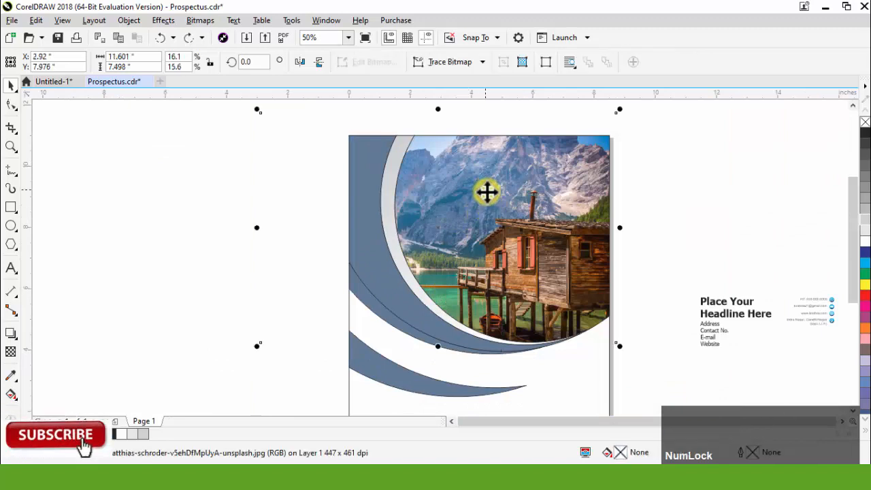
{"action": "left_click_drag", "start_coordinate": [486, 191], "coordinate": [497, 170]}
{"action": "key", "text": "ctrl+z"}
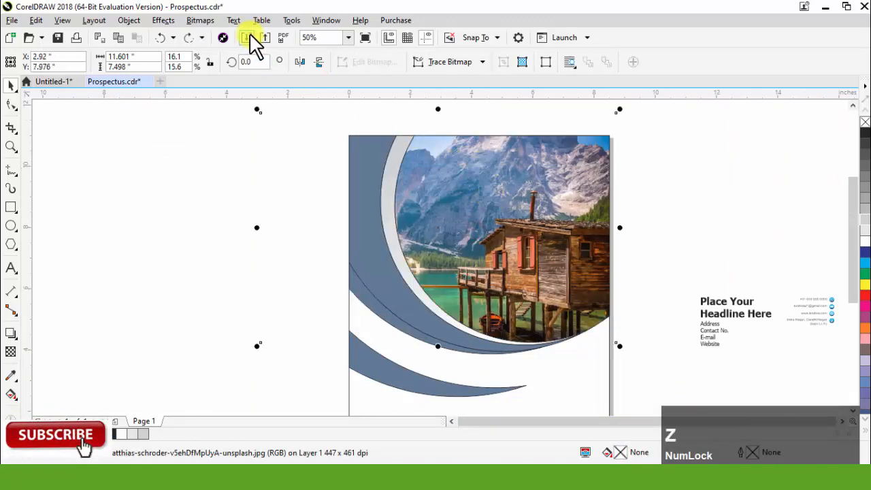
{"action": "left_click", "coordinate": [209, 22]}
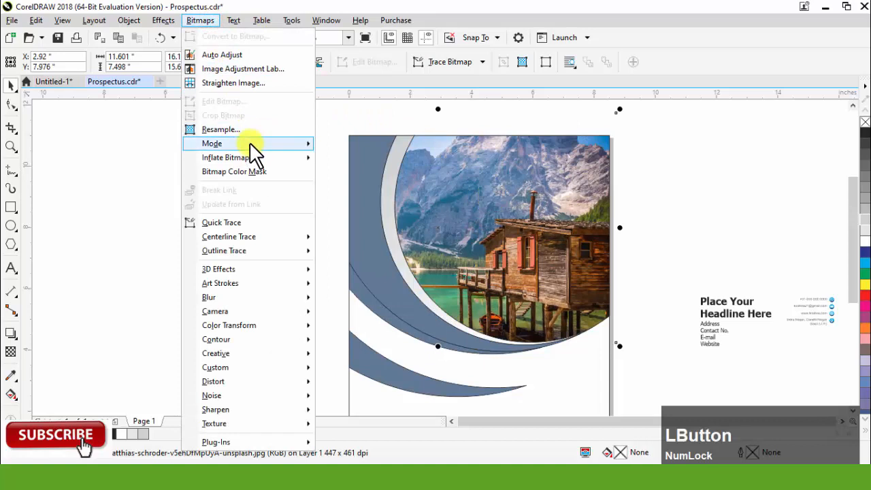
{"action": "mouse_move", "coordinate": [269, 145]}
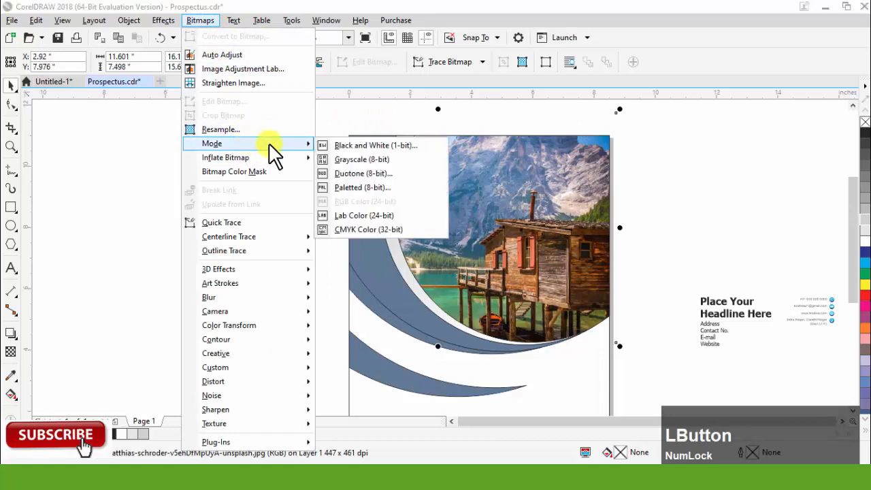
{"action": "left_click", "coordinate": [369, 229]}
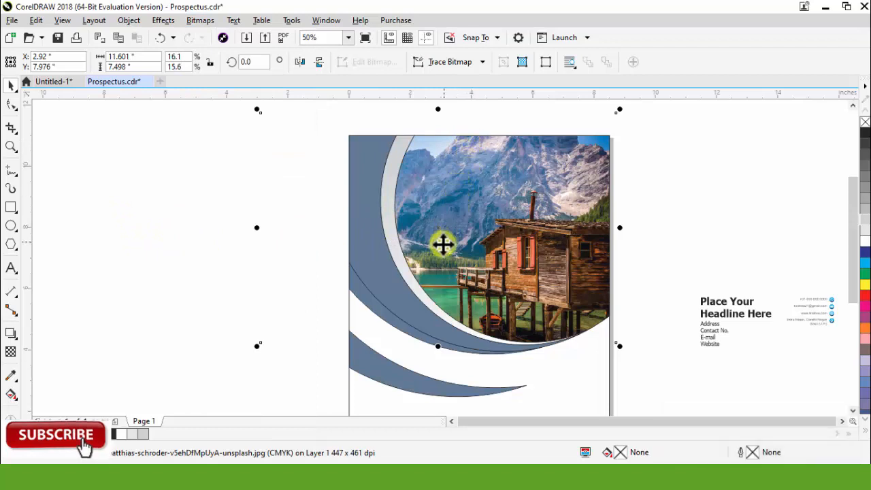
Step: Sample a dark green from the lake water in the photo and fill the large crescent with it
{"action": "left_click", "coordinate": [11, 374]}
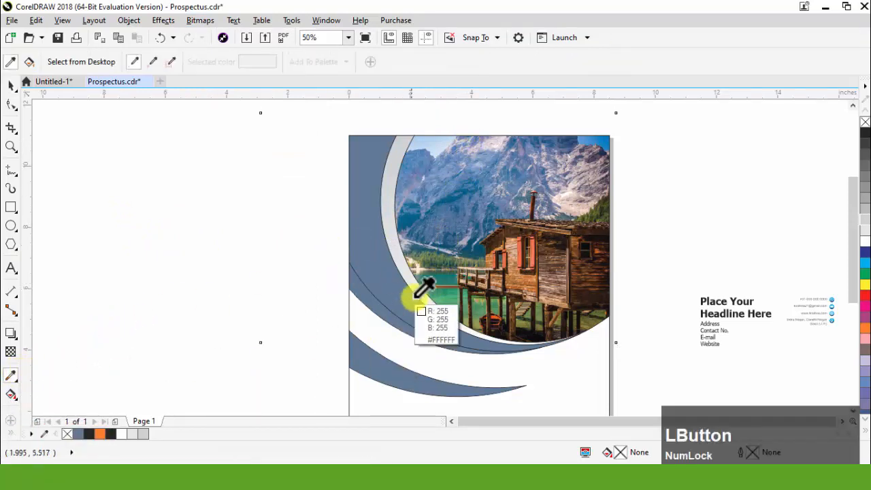
{"action": "left_click", "coordinate": [440, 277]}
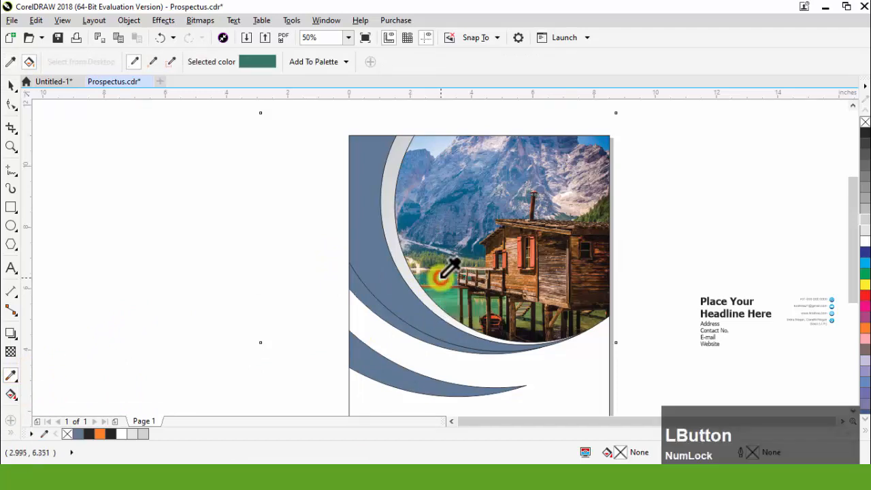
{"action": "left_click", "coordinate": [370, 218]}
{"action": "key", "text": "space"}
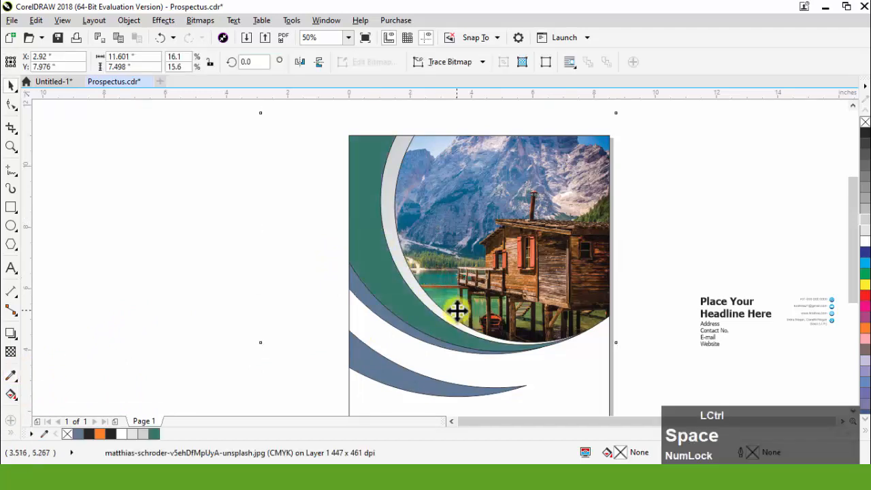
Step: Sample a brighter green from the lake beside the cabin's stilts and recolour the large crescent with it
{"action": "key", "text": "space"}
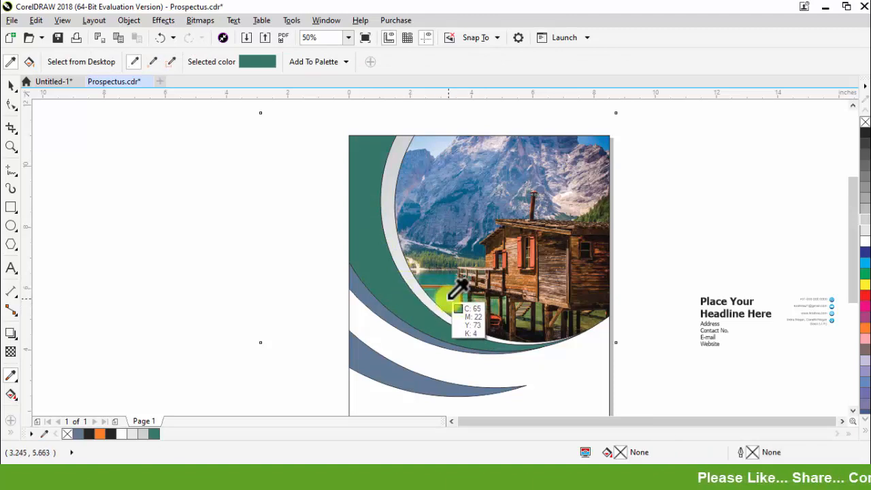
{"action": "left_click", "coordinate": [461, 295]}
{"action": "left_click", "coordinate": [406, 304]}
{"action": "key", "text": "space"}
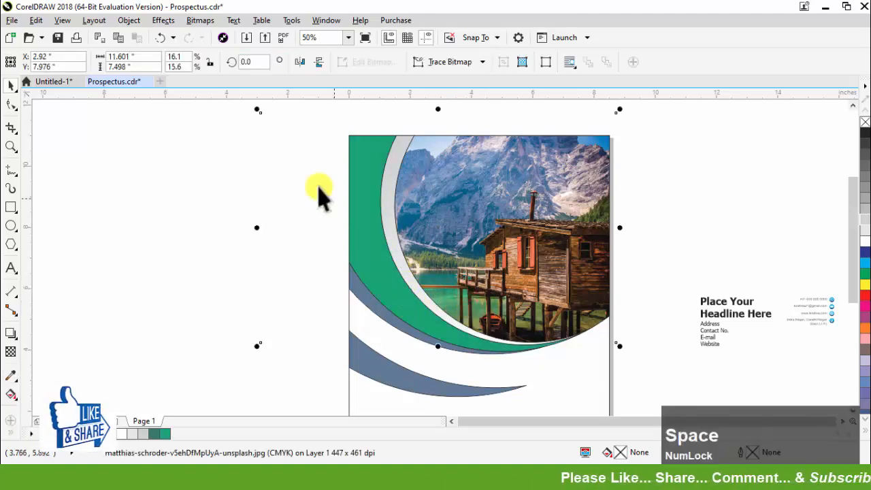
Step: Remove the outlines from the large green crescent and the light gray crescent bordering the photo
{"action": "left_click", "coordinate": [300, 178]}
{"action": "left_click", "coordinate": [372, 190]}
{"action": "left_click", "coordinate": [402, 167], "text": "shift"}
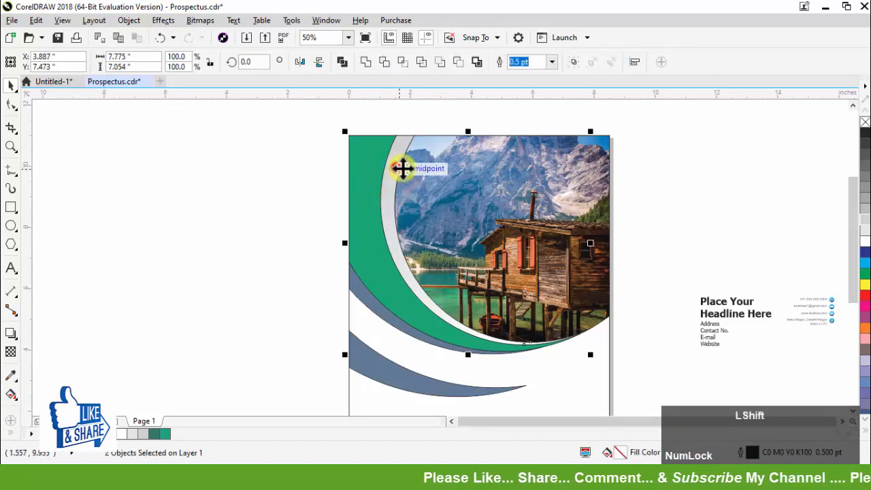
{"action": "left_click", "coordinate": [360, 294]}
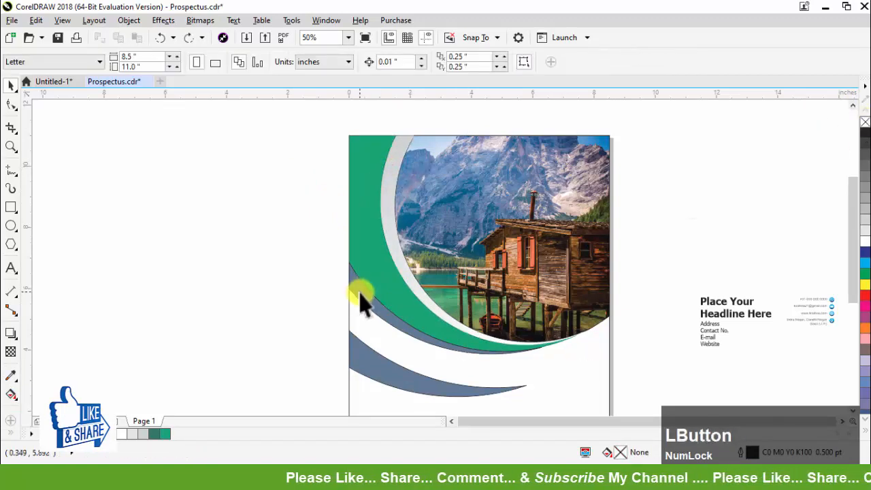
Step: Recolour the two remaining blue crescents in lighter greens based on a colour sampled from the lake, and remove their outlines
{"action": "left_click", "coordinate": [361, 296]}
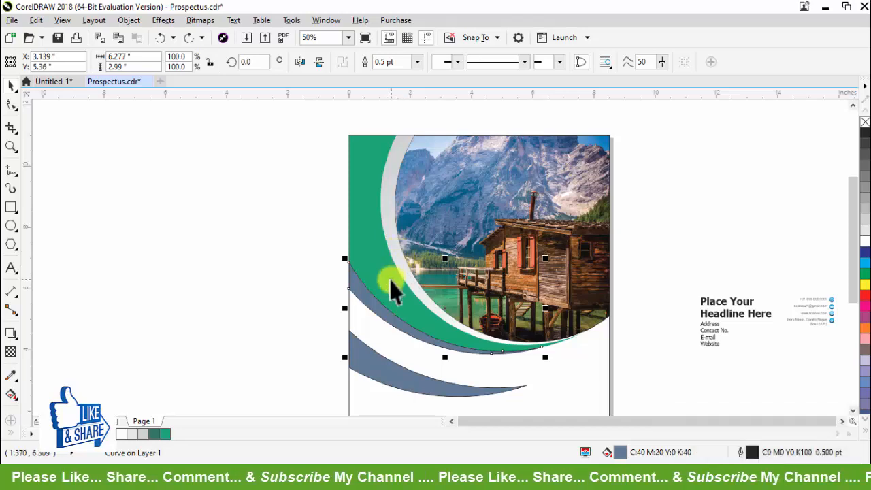
{"action": "scroll", "coordinate": [431, 305], "scroll_direction": "up", "scroll_amount": 2}
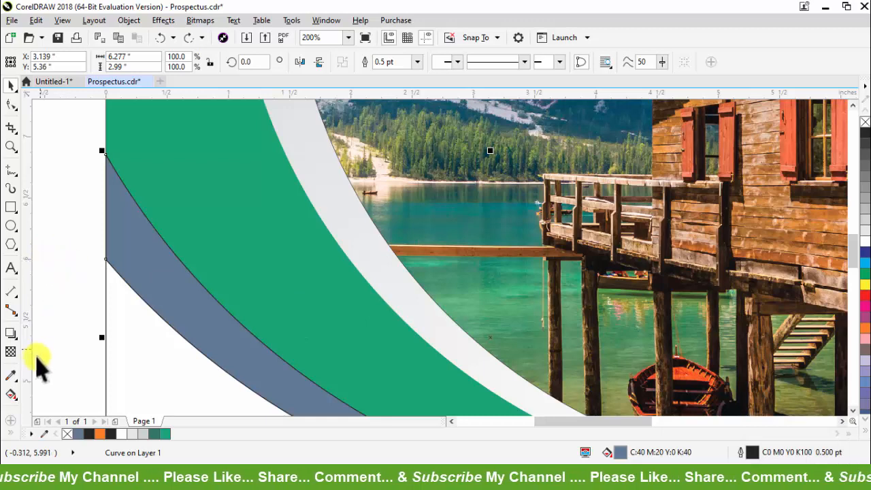
{"action": "left_click", "coordinate": [9, 374]}
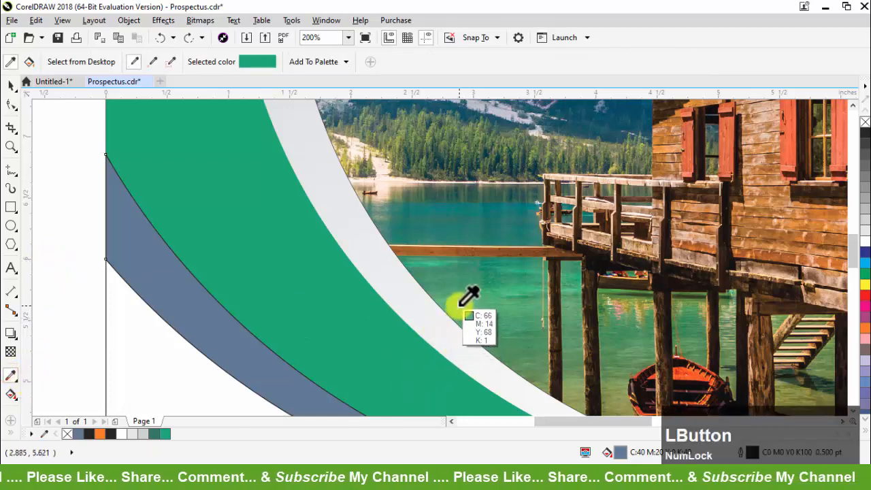
{"action": "left_click", "coordinate": [576, 287]}
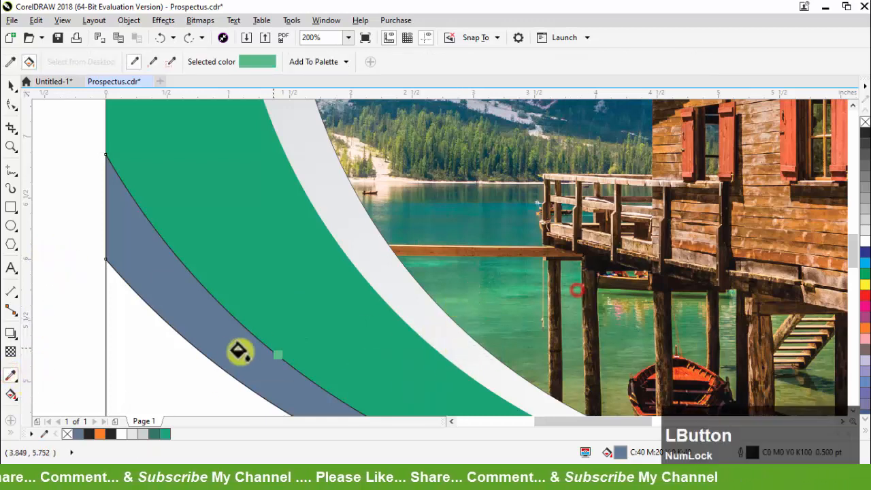
{"action": "left_click", "coordinate": [219, 319]}
{"action": "key", "text": "space"}
{"action": "key", "text": "F4"}
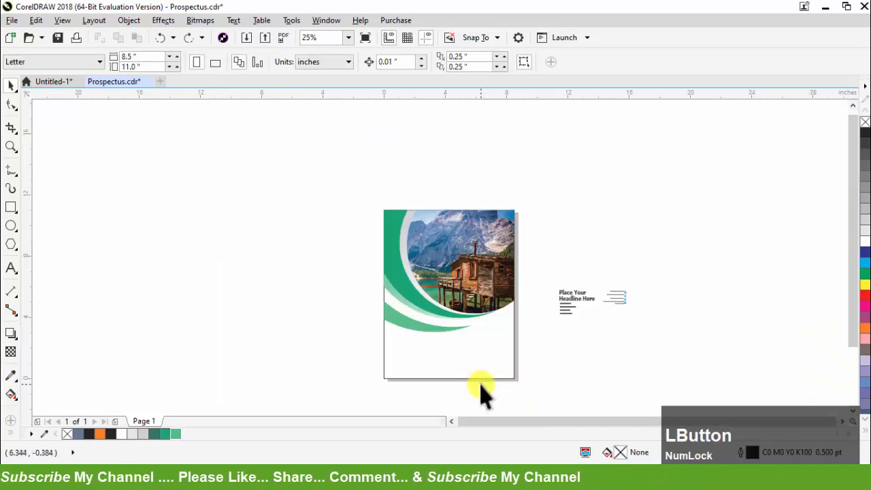
Step: Select the page-sized rectangle and fill it with pale green C:20 M:0 Y:20 K:0
{"action": "scroll", "coordinate": [474, 378], "scroll_direction": "up", "scroll_amount": 1}
{"action": "left_click_drag", "start_coordinate": [416, 346], "coordinate": [556, 361]}
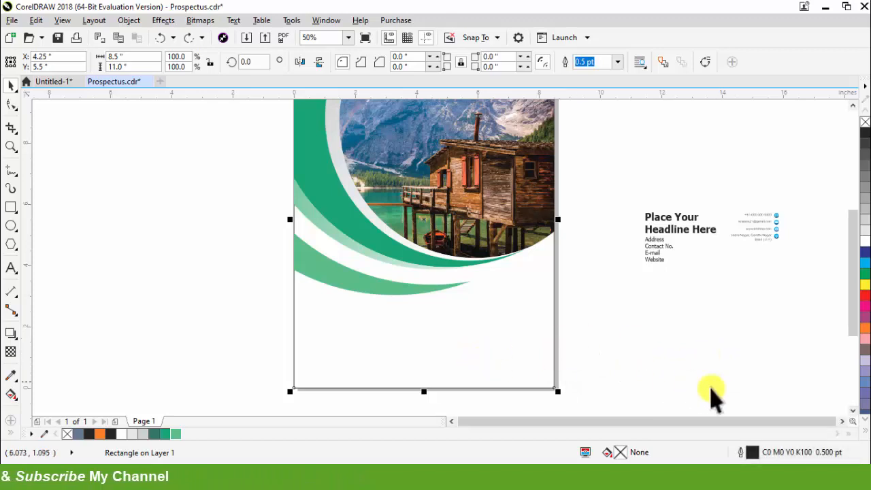
{"action": "left_click", "coordinate": [862, 430]}
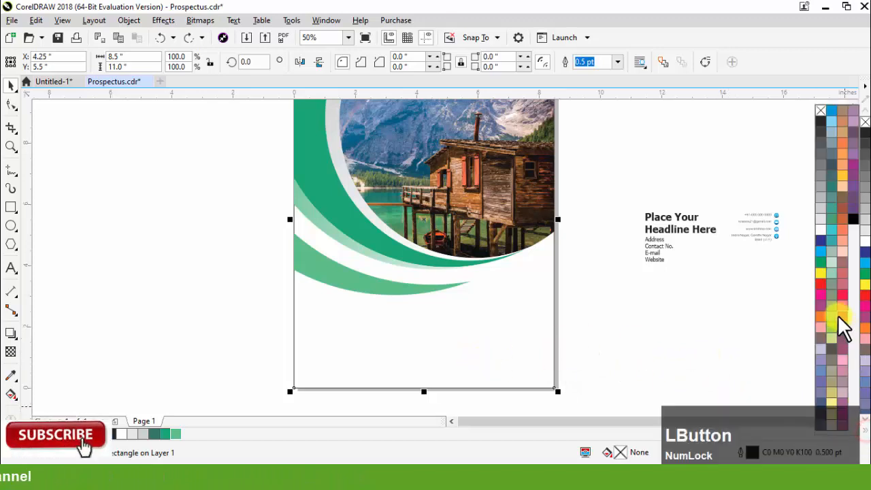
{"action": "left_click", "coordinate": [832, 261]}
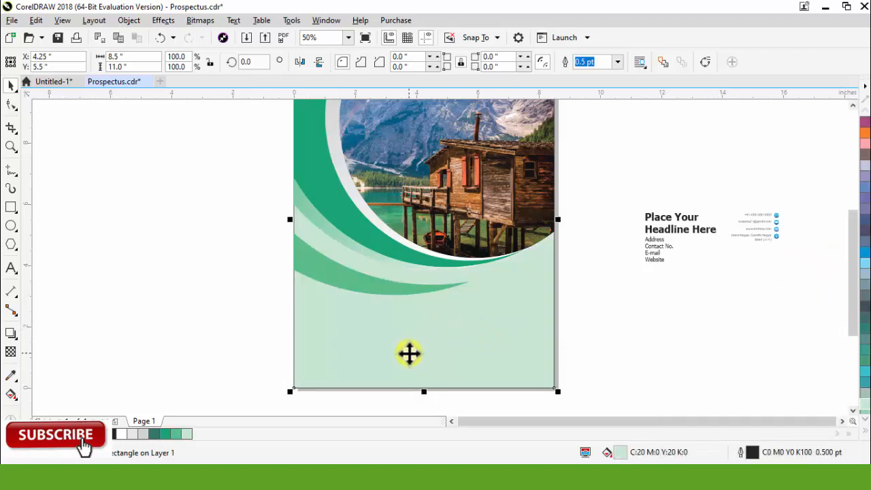
Step: Give the page rectangle a linear fountain fill from pale green at its lower edge to white just below the photo
{"action": "key", "text": "g"}
{"action": "left_click_drag", "start_coordinate": [425, 381], "coordinate": [424, 249]}
{"action": "key", "text": "space"}
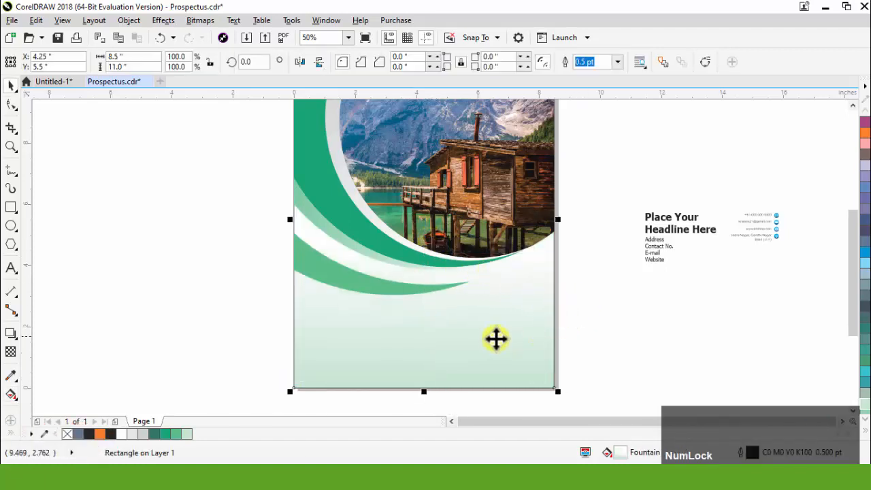
{"action": "scroll", "coordinate": [527, 338], "scroll_direction": "down", "scroll_amount": 1}
{"action": "left_click", "coordinate": [595, 335]}
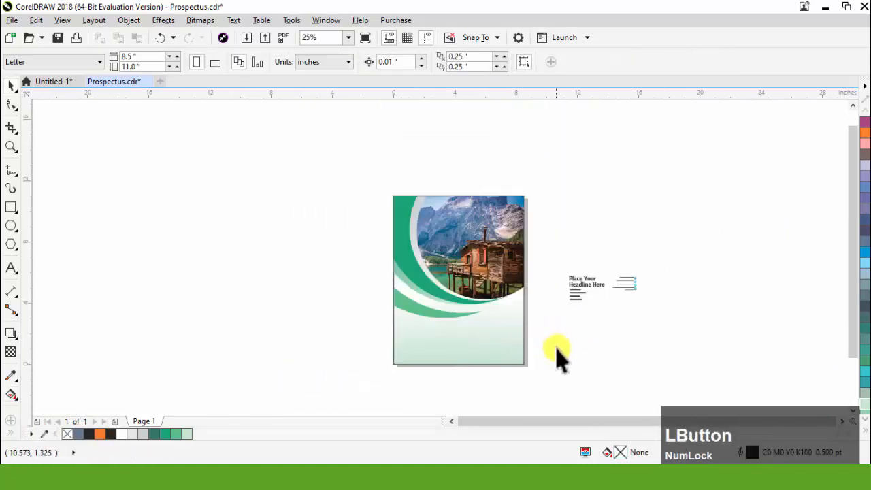
Step: PowerClip the photo shape and all the crescents inside the page rectangle, and remove the rectangle's outline
{"action": "left_click_drag", "start_coordinate": [556, 348], "coordinate": [374, 156]}
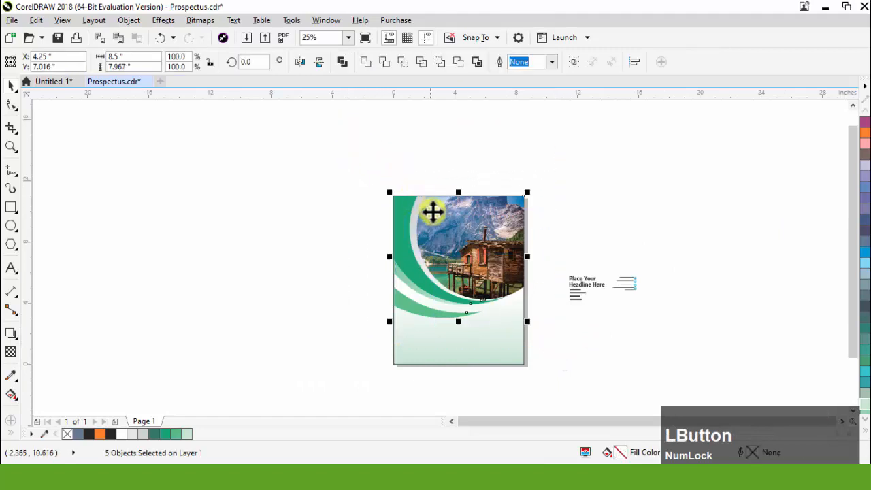
{"action": "right_click", "coordinate": [439, 214]}
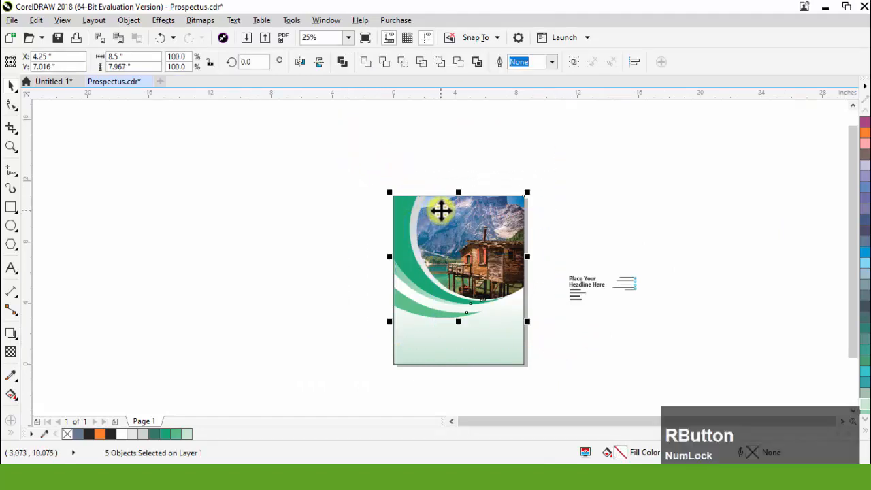
{"action": "left_click", "coordinate": [490, 167]}
{"action": "left_click", "coordinate": [499, 330]}
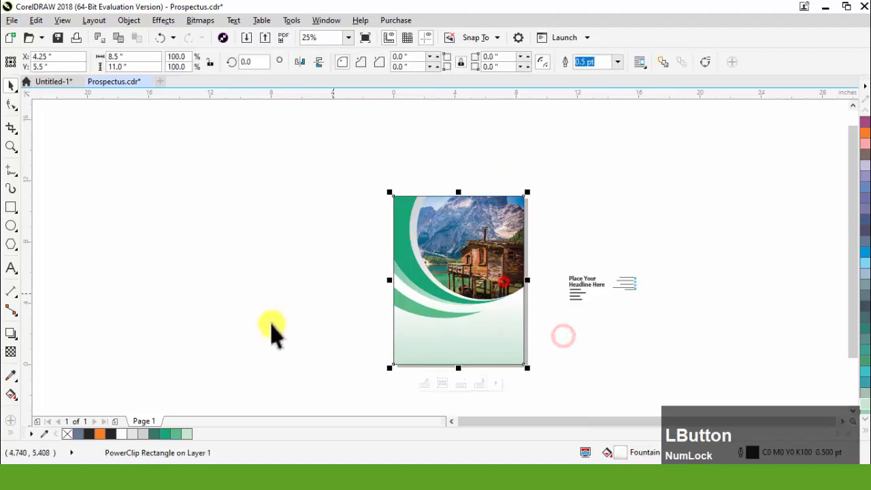
{"action": "right_click", "coordinate": [66, 433]}
Step: Place the headline in white over the photo and the contact details in the page's lower right corner with green icons
{"action": "scroll", "coordinate": [576, 303], "scroll_direction": "up", "scroll_amount": 3}
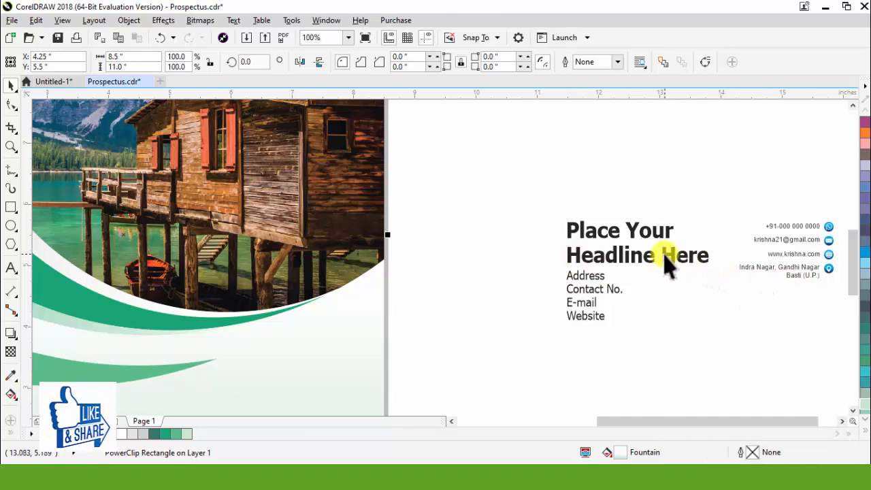
{"action": "scroll", "coordinate": [544, 292], "scroll_direction": "down", "scroll_amount": 3}
{"action": "left_click", "coordinate": [494, 319]}
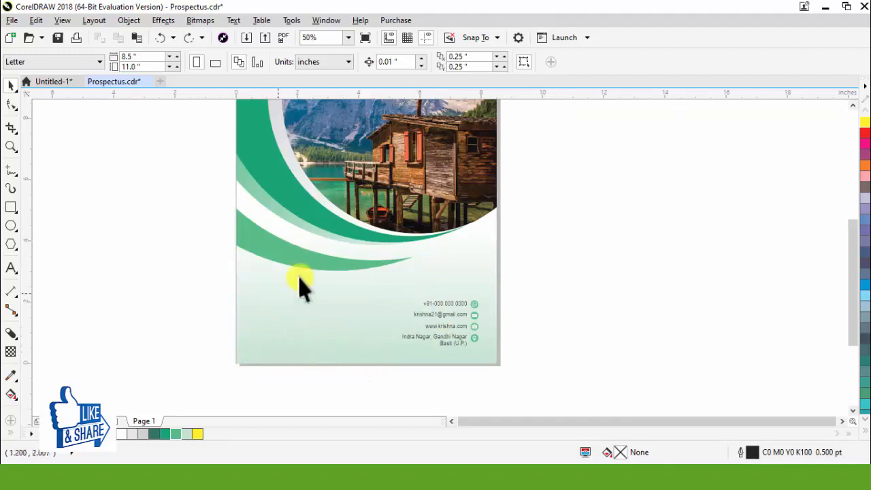
Step: Copy the lowest green crescent, flip the copy vertically at the page's lower left edge and scale it to about 5.16 by 1.81 inches
{"action": "left_click", "coordinate": [280, 251], "text": "ctrl"}
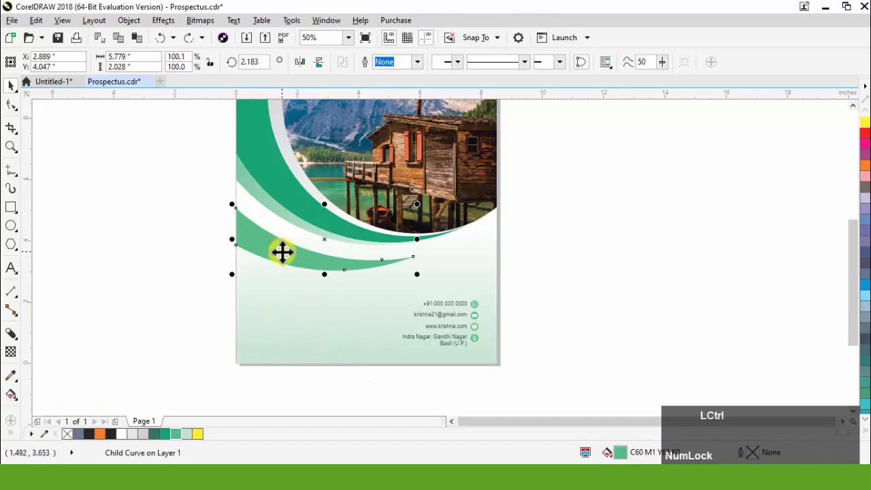
{"action": "key", "text": "ctrl+v"}
{"action": "left_click_drag", "start_coordinate": [327, 205], "coordinate": [283, 338]}
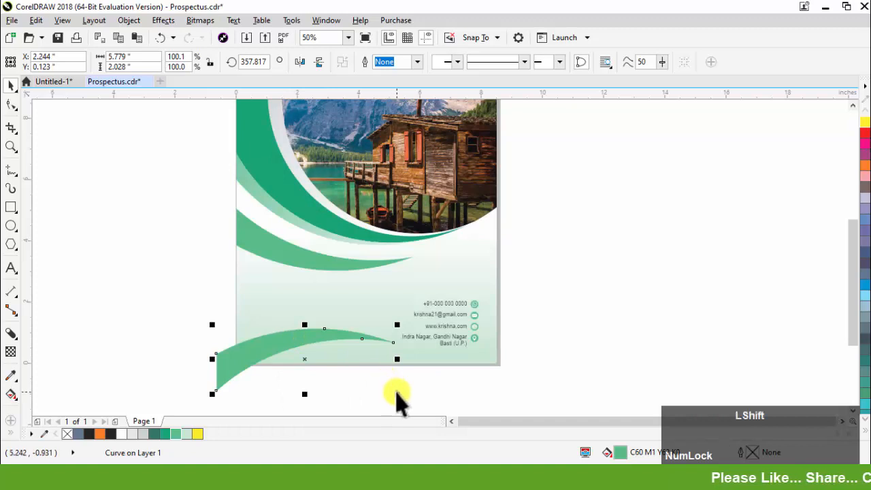
{"action": "left_click_drag", "start_coordinate": [397, 394], "coordinate": [359, 398]}
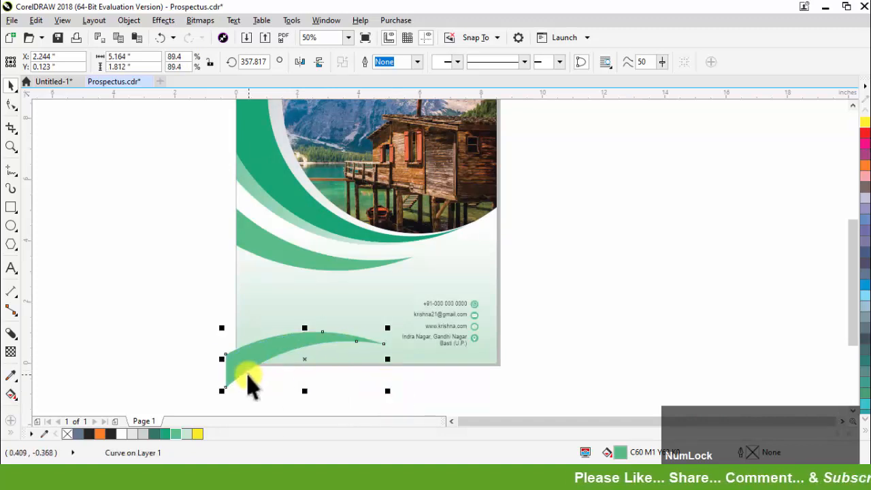
Step: Duplicate the flipped crescent slightly right and down, and give the copy a linear fountain fill from green at its tip to white
{"action": "scroll", "coordinate": [249, 385], "scroll_direction": "up", "scroll_amount": 2}
{"action": "left_click_drag", "start_coordinate": [295, 315], "coordinate": [361, 332]}
{"action": "right_click", "coordinate": [361, 332]}
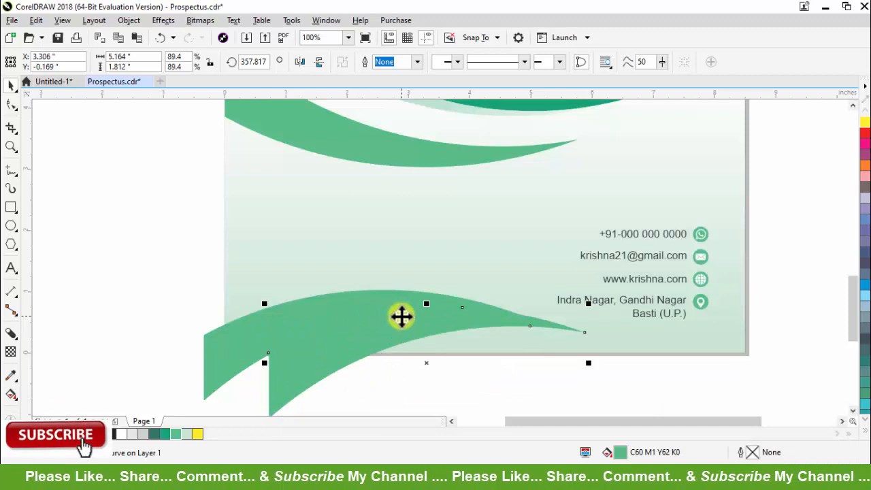
{"action": "key", "text": "g"}
{"action": "left_click_drag", "start_coordinate": [601, 331], "coordinate": [274, 424]}
{"action": "key", "text": "space"}
{"action": "key", "text": "Escape"}
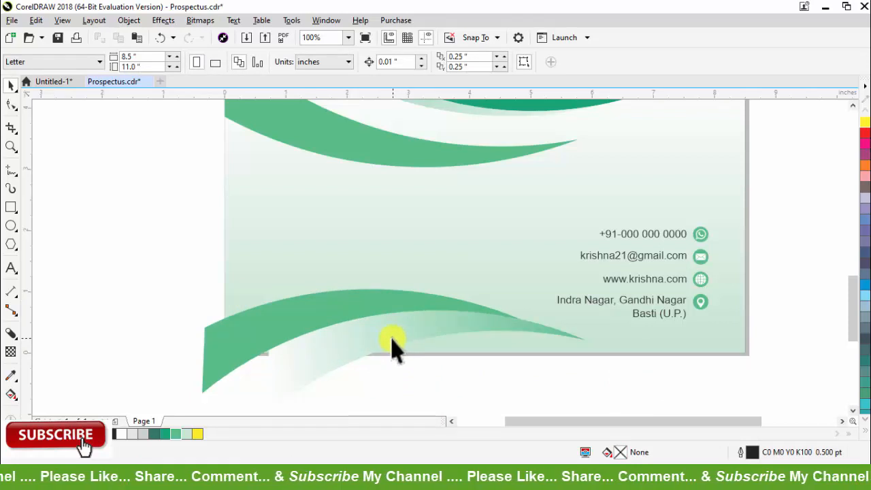
Step: Select both crescents at the bottom of the page and PowerClip them inside the page rectangle
{"action": "left_click", "coordinate": [391, 336]}
{"action": "left_click", "coordinate": [229, 330], "text": "shift"}
{"action": "right_click", "coordinate": [253, 311]}
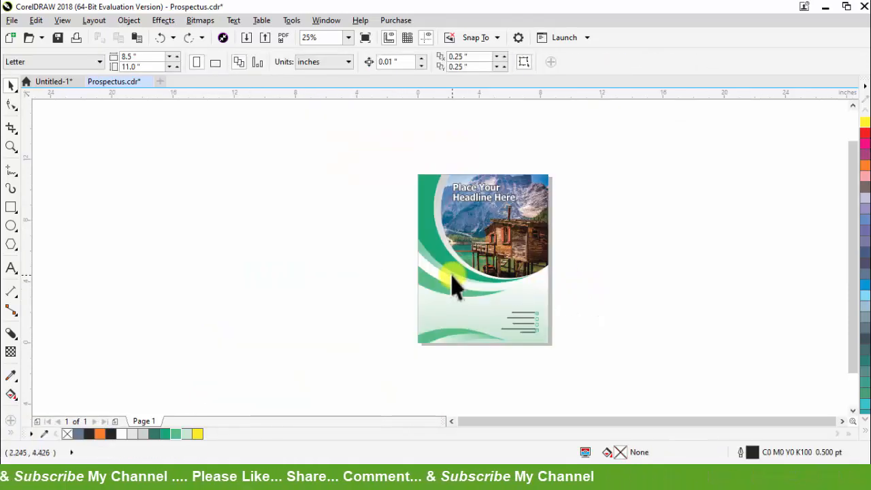
Step: Create a horizontally mirrored copy of the whole cover design directly beside the original, sharing its left edge
{"action": "left_click", "coordinate": [511, 282]}
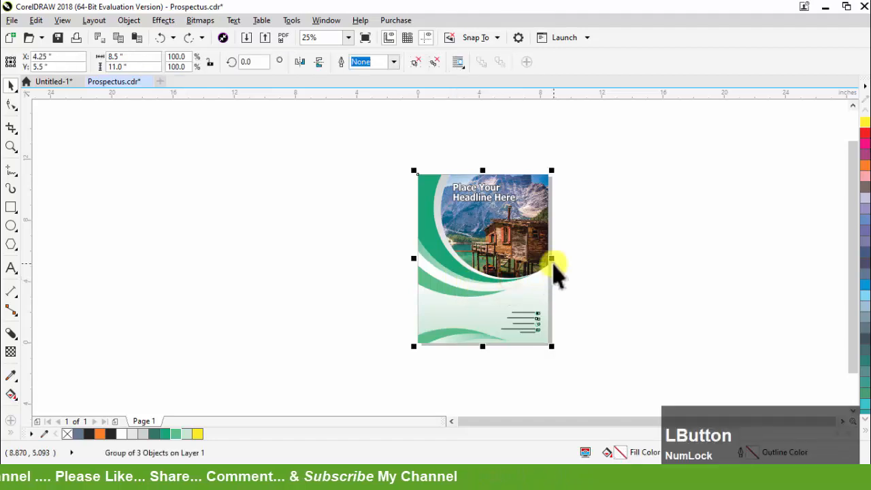
{"action": "left_click_drag", "start_coordinate": [553, 259], "coordinate": [402, 273]}
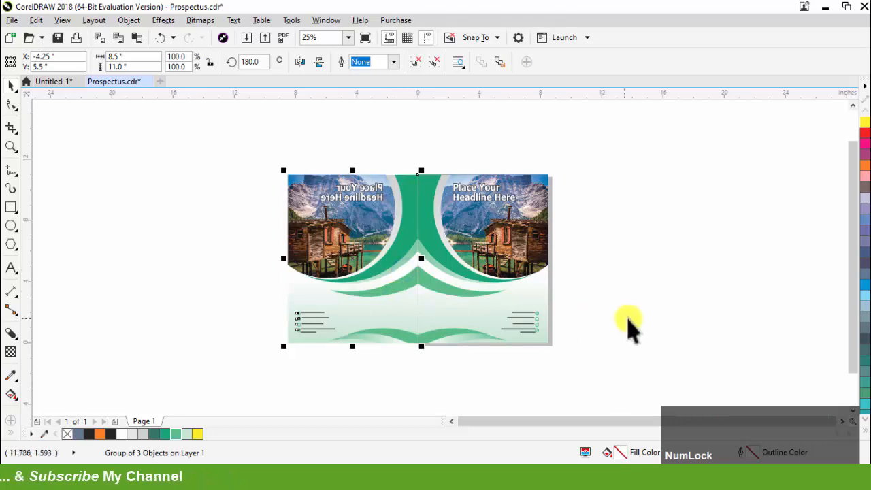
{"action": "left_click", "coordinate": [658, 325]}
Step: Delete the mirrored headline and the mirrored contact details from the copied page
{"action": "scroll", "coordinate": [366, 184], "scroll_direction": "up", "scroll_amount": 1}
{"action": "left_click", "coordinate": [376, 193], "text": "ctrl"}
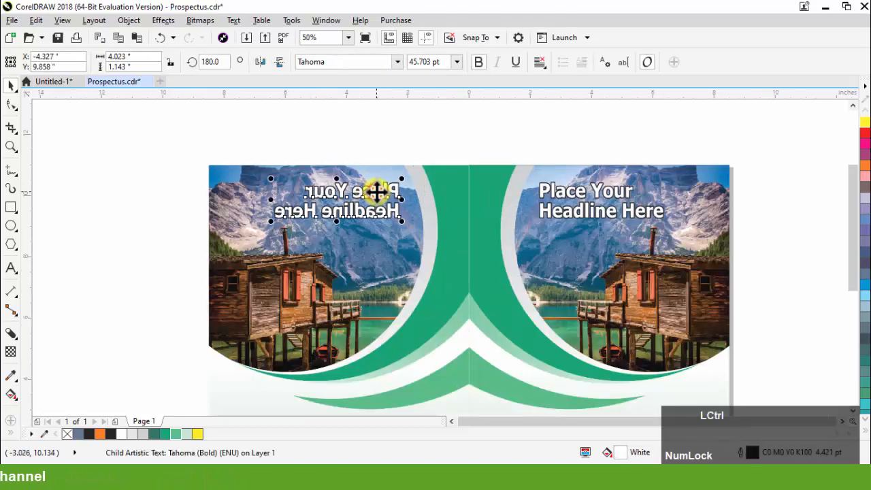
{"action": "key", "text": "Delete"}
{"action": "scroll", "coordinate": [363, 310], "scroll_direction": "down", "scroll_amount": 2}
{"action": "scroll", "coordinate": [369, 252], "scroll_direction": "up", "scroll_amount": 2}
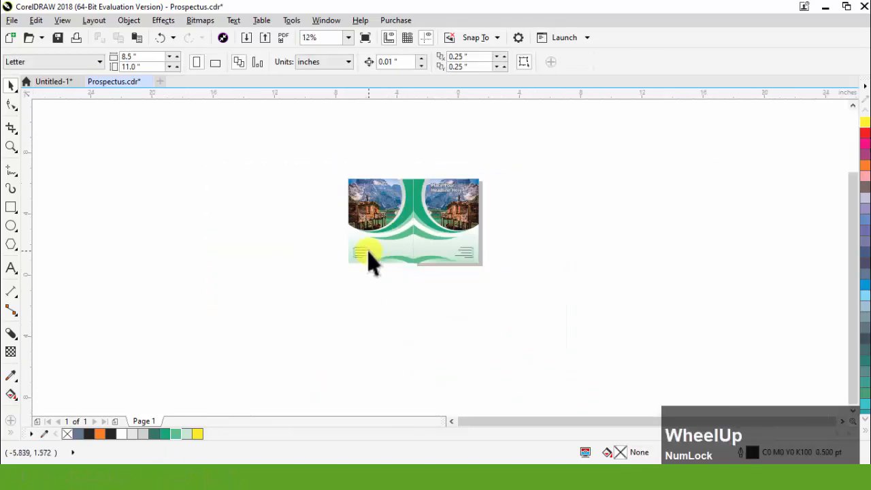
{"action": "left_click", "coordinate": [333, 258]}
{"action": "key", "text": "Delete"}
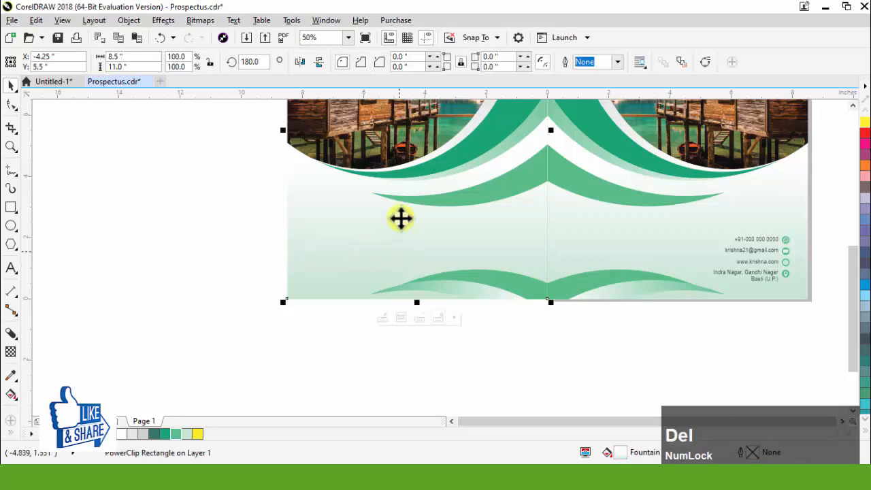
Step: Flip the copied page vertically so its photo sits in the lower half and its crescents meet the original's
{"action": "left_click", "coordinate": [321, 63]}
{"action": "scroll", "coordinate": [486, 333], "scroll_direction": "down", "scroll_amount": 1}
{"action": "left_click", "coordinate": [530, 349]}
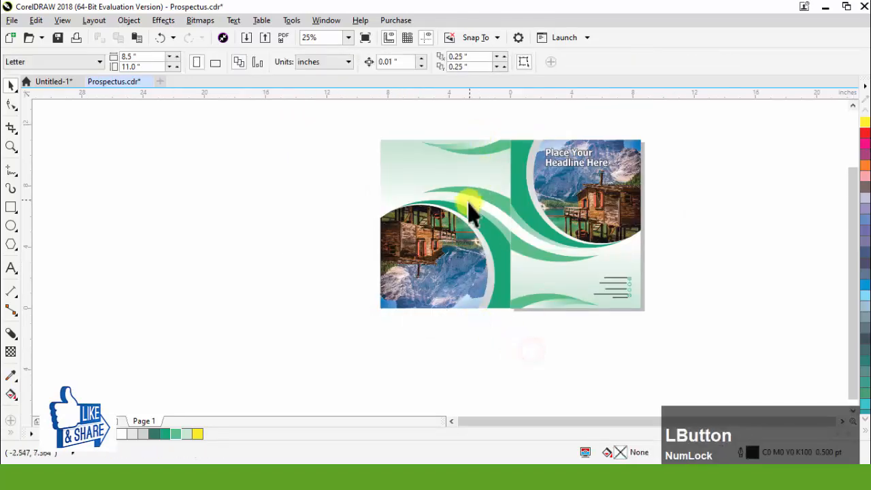
Step: Flip the copied page's photo vertically so it stands upright, and remove the small crescents along that page's upper edge
{"action": "scroll", "coordinate": [422, 299], "scroll_direction": "up", "scroll_amount": 1}
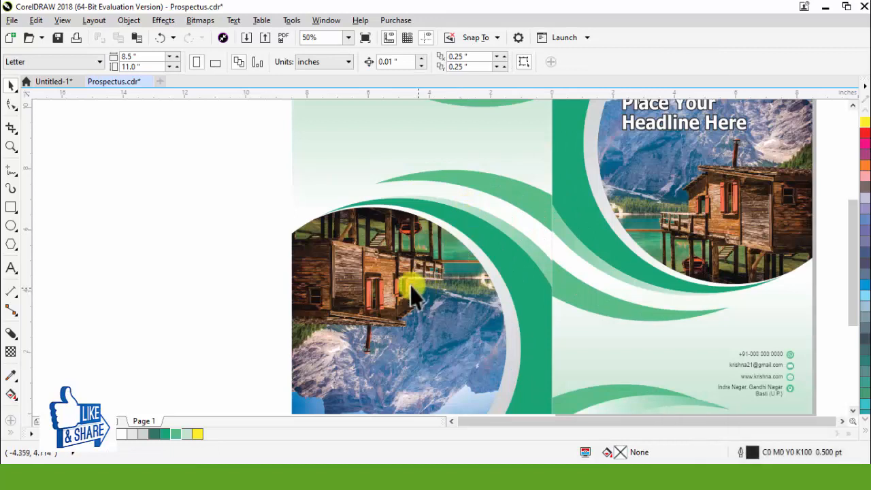
{"action": "left_click", "coordinate": [398, 269], "text": "ctrl"}
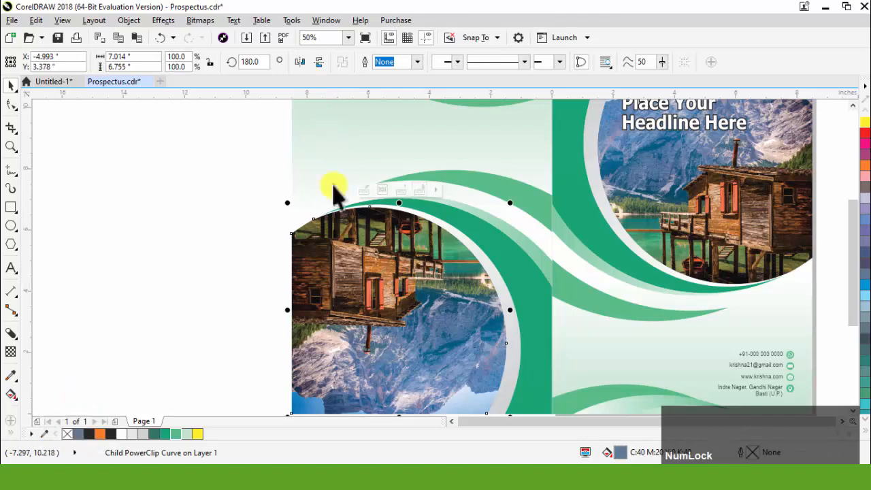
{"action": "key", "text": "z"}
{"action": "right_click", "coordinate": [302, 218]}
{"action": "left_click_drag", "start_coordinate": [219, 171], "coordinate": [594, 394]}
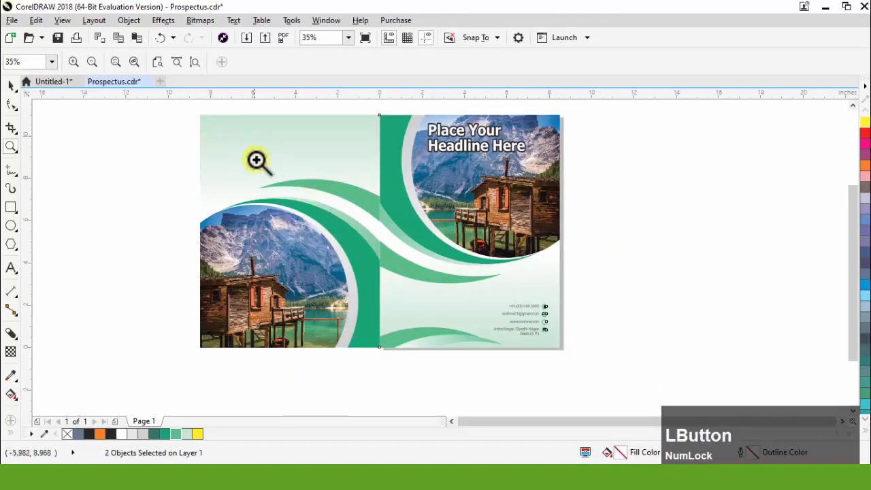
{"action": "left_click_drag", "start_coordinate": [187, 106], "coordinate": [621, 388]}
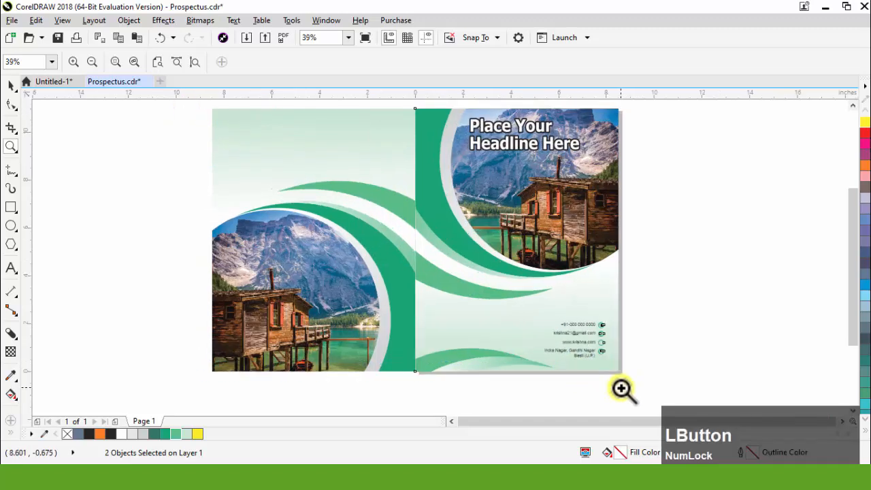